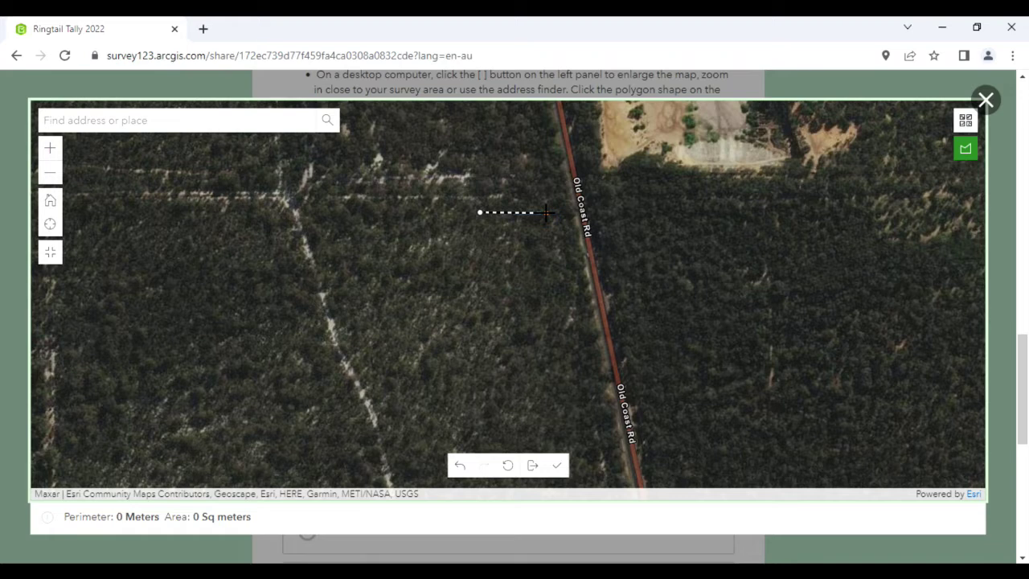
# Place the remaining corners of the 8,789.34 sq m boundary west of Old Coast Rd, then close the enlarged map
pyautogui.click(544, 210)
pyautogui.click(562, 278)
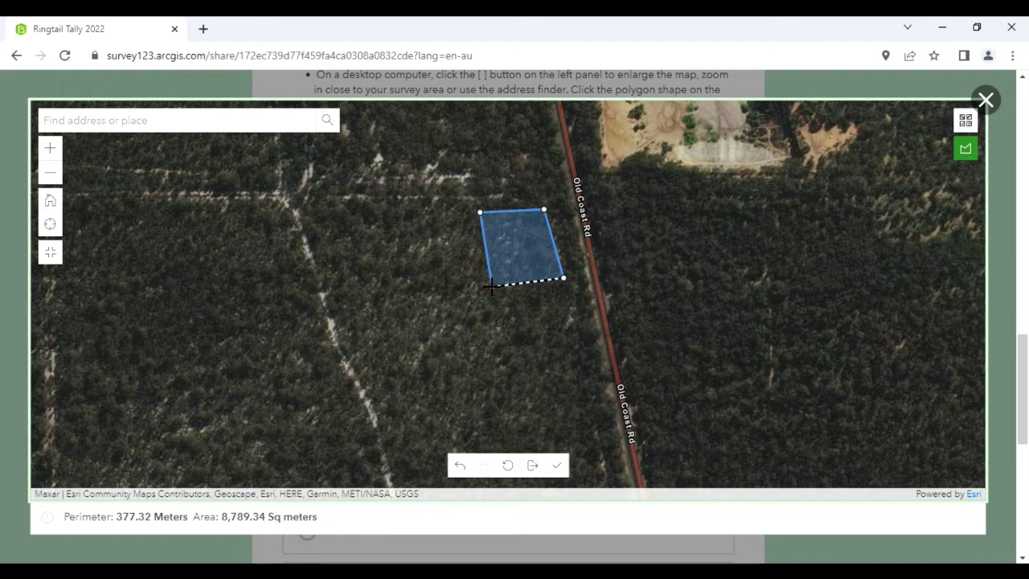
pyautogui.doubleClick(491, 287)
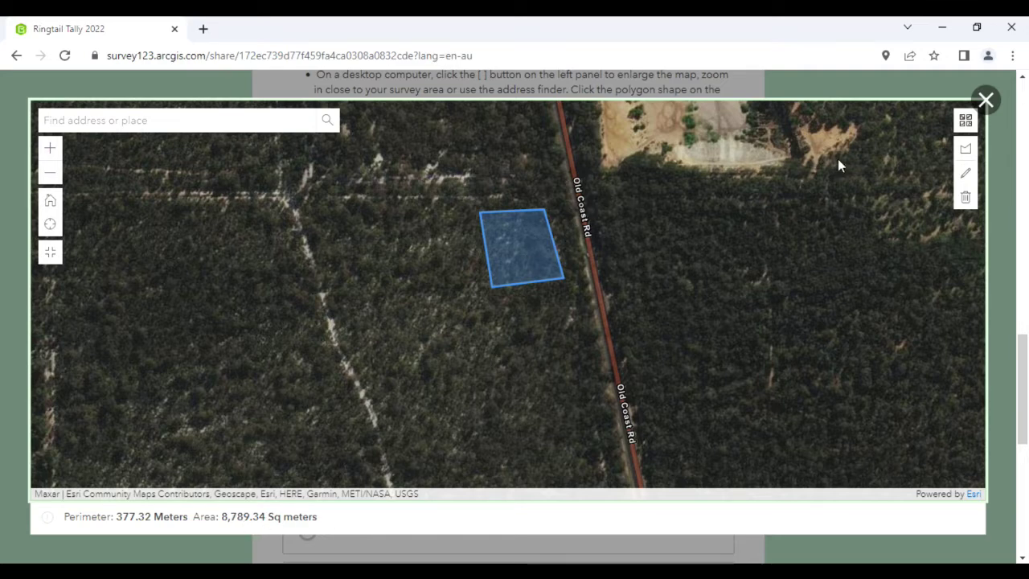
pyautogui.click(986, 102)
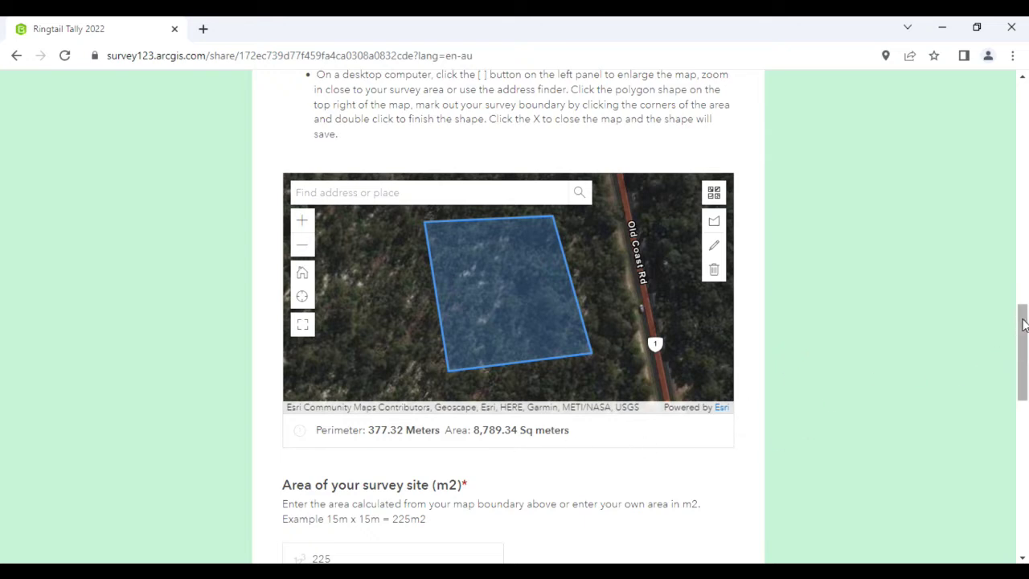
# Replace the 225 example value in the survey site area field with 8789
pyautogui.moveTo(1021, 321); pyautogui.dragTo(1023, 341)
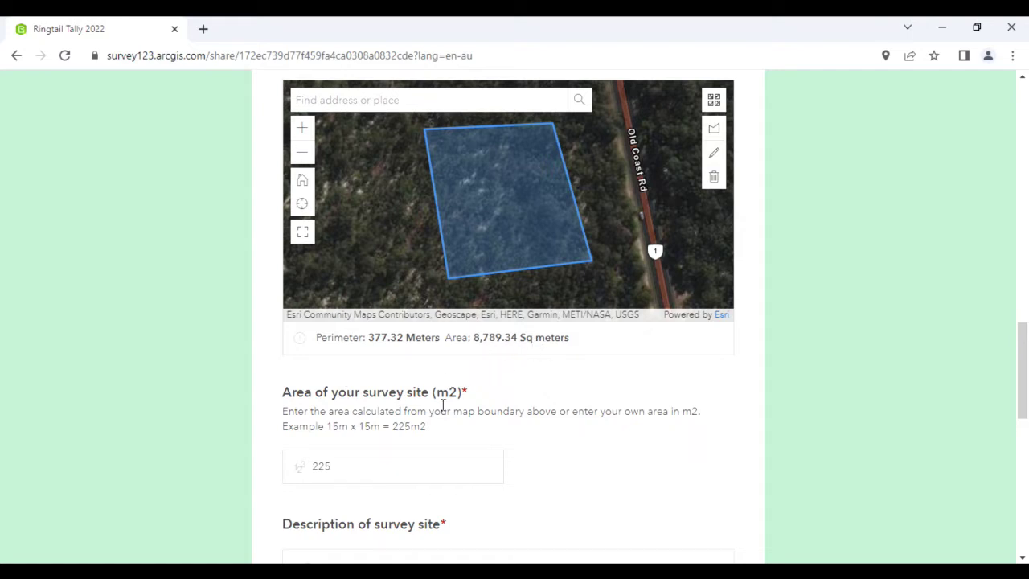
pyautogui.doubleClick(334, 465)
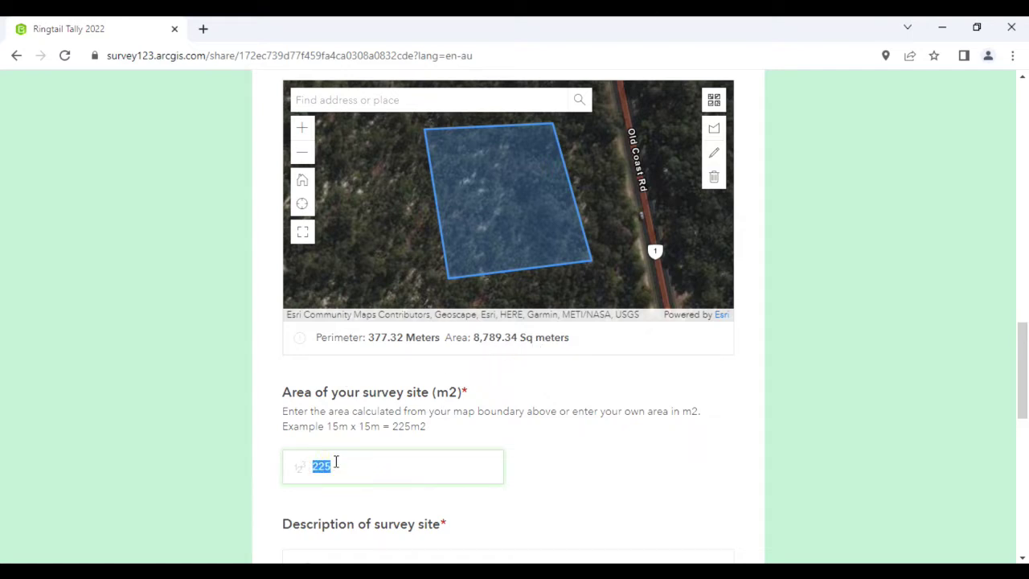
pyautogui.write('8789')
pyautogui.scroll(1, 1023, 360)
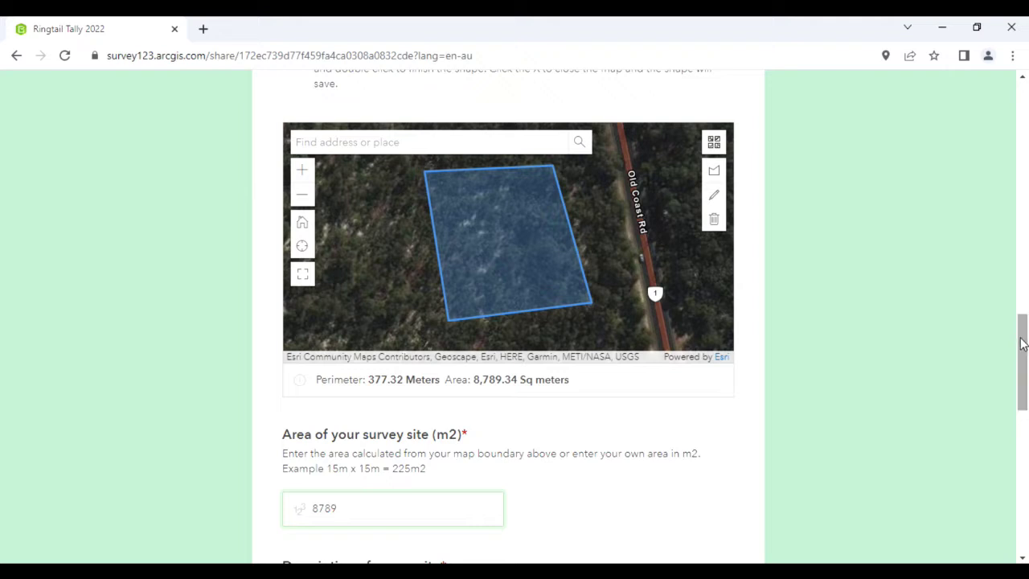
pyautogui.moveTo(1021, 337); pyautogui.dragTo(1022, 384)
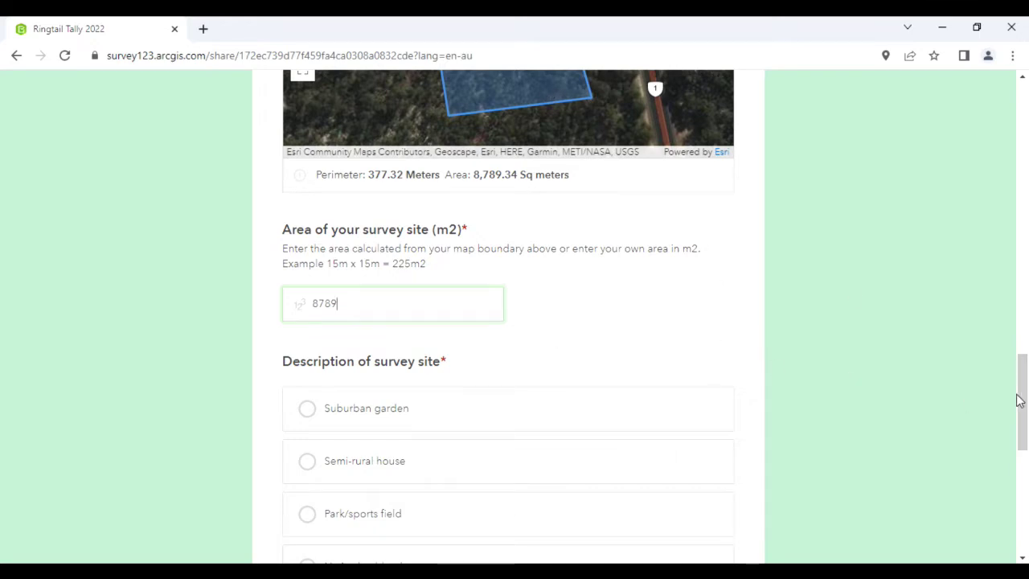
# Describe the site as a Semi-rural house and enter 150 estimated trees
pyautogui.scroll(-3, 1021, 409)
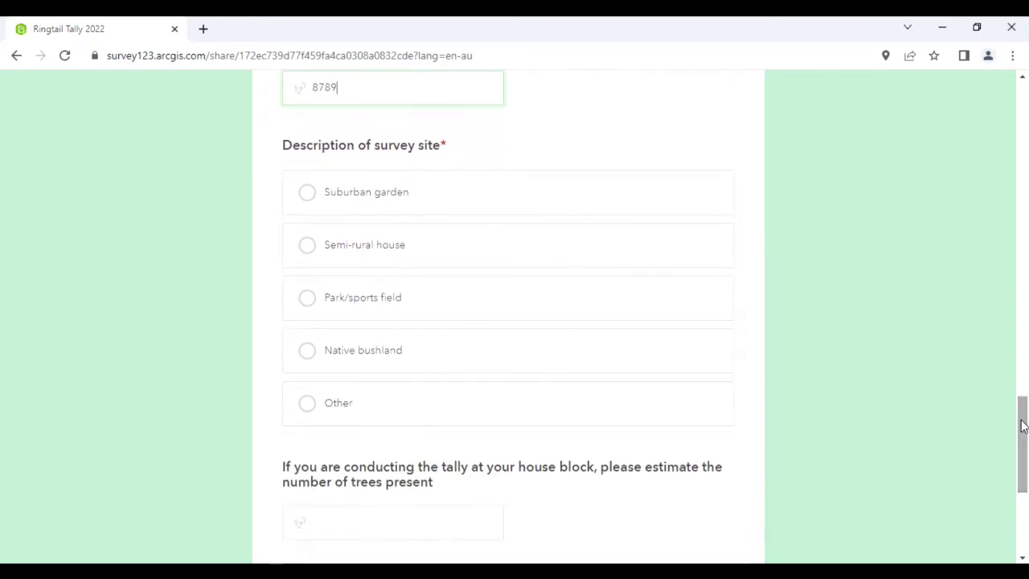
pyautogui.click(427, 254)
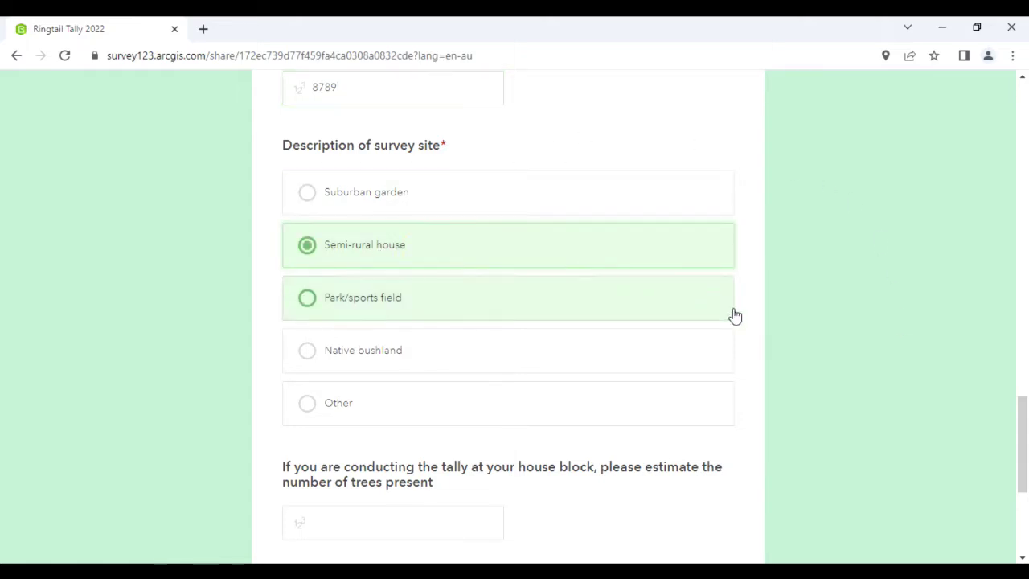
pyautogui.scroll(-3, 1016, 413)
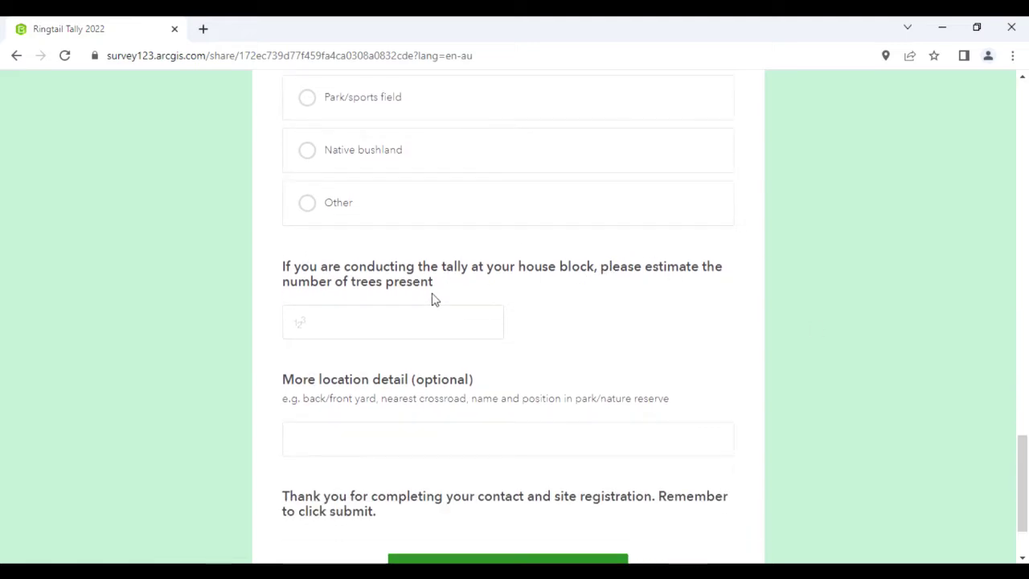
pyautogui.click(393, 323)
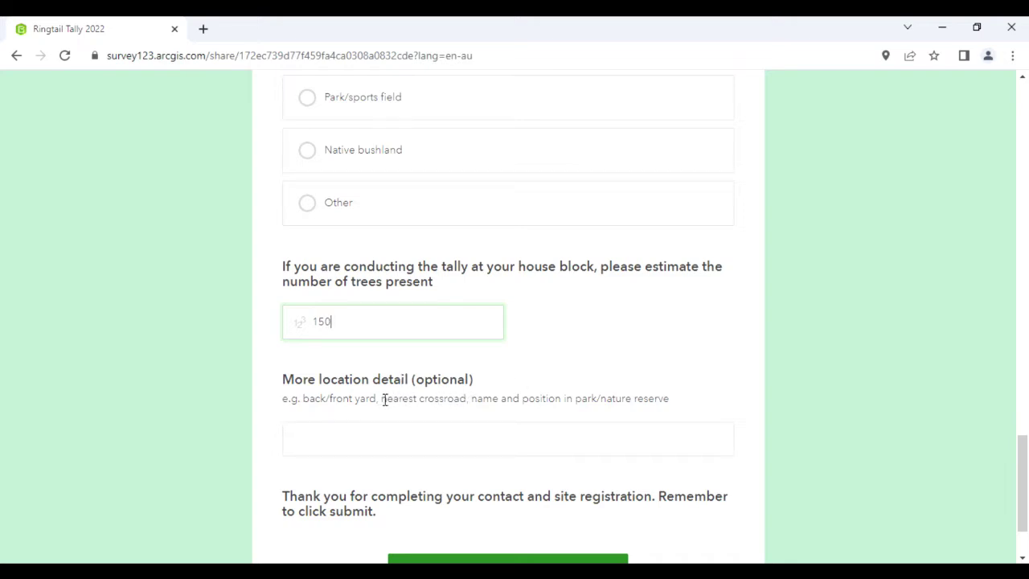
# Move to the More location detail box, review the form and submit the contact and site registration
pyautogui.click(356, 437)
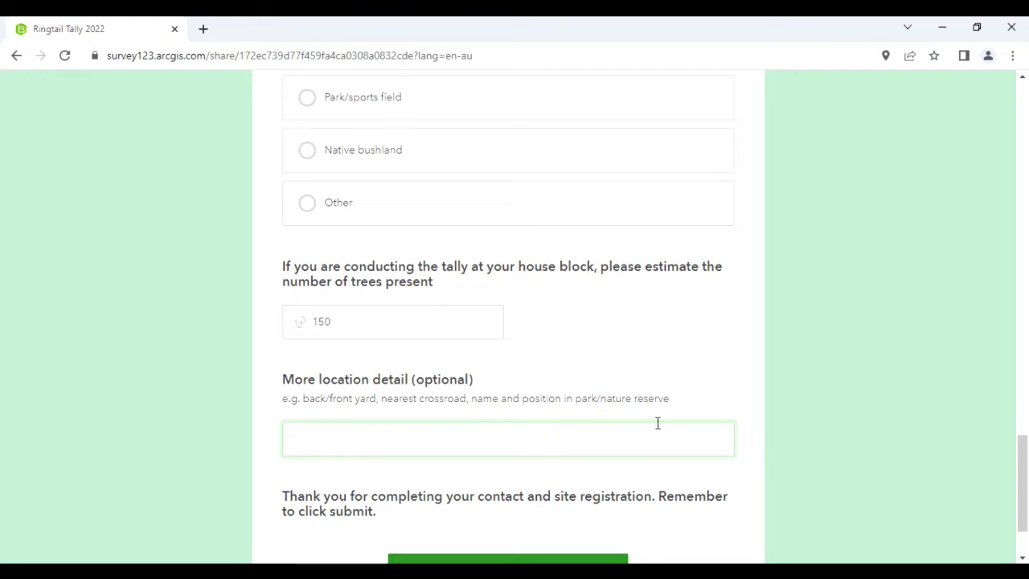
pyautogui.moveTo(1021, 458); pyautogui.dragTo(1010, 332)
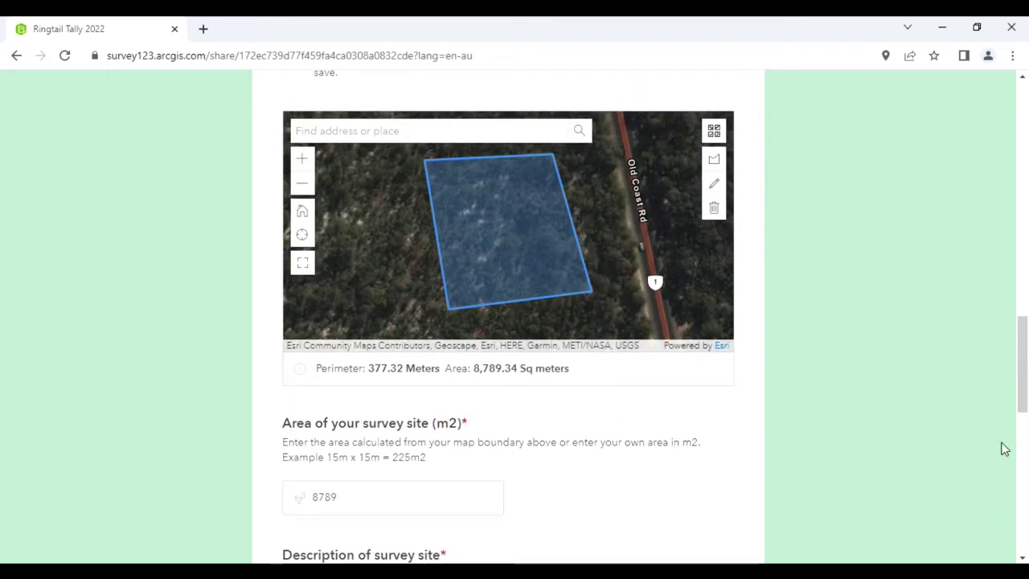
pyautogui.moveTo(1021, 326); pyautogui.dragTo(1005, 463)
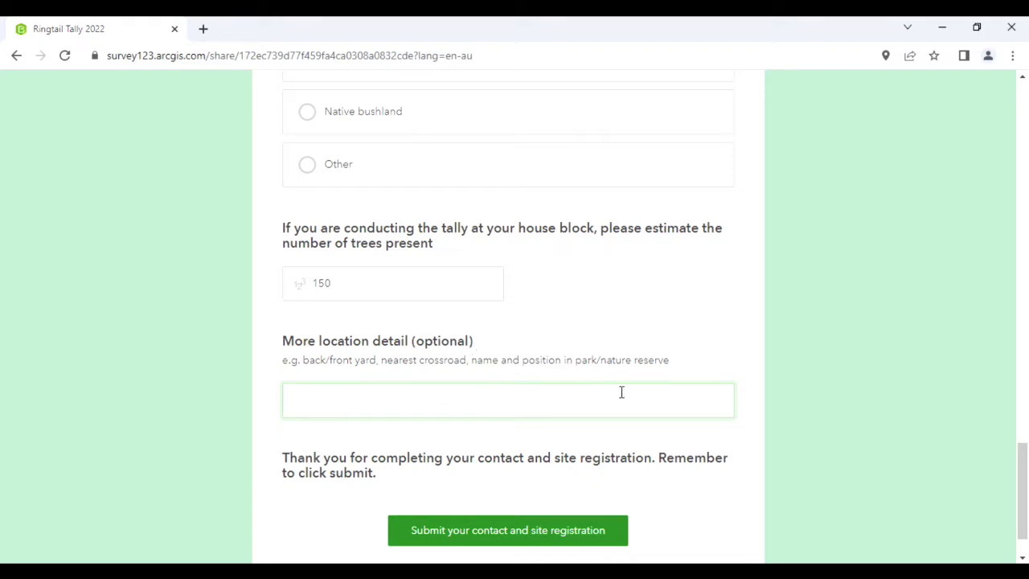
pyautogui.moveTo(1014, 494); pyautogui.dragTo(975, 409)
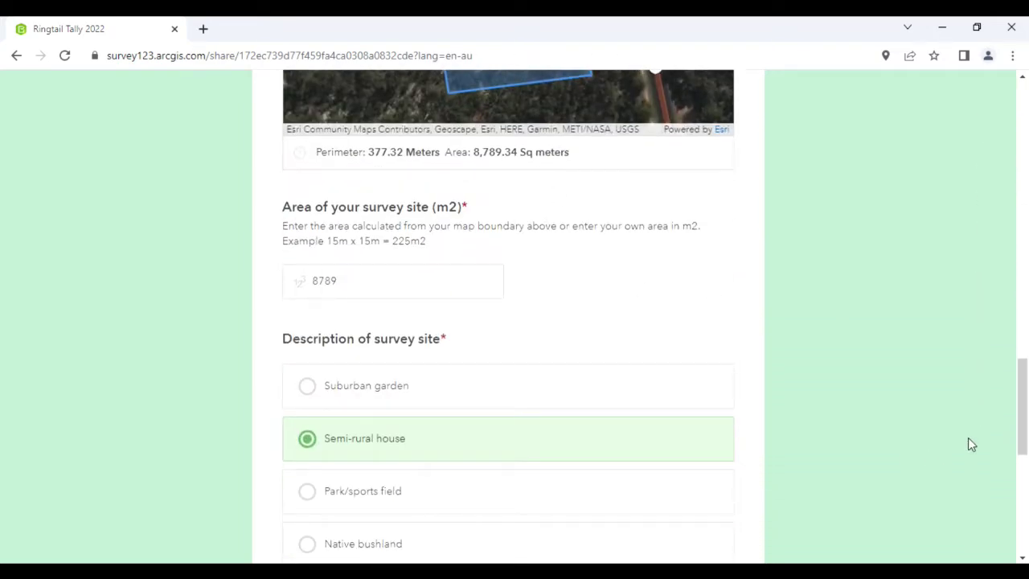
pyautogui.moveTo(1022, 395); pyautogui.dragTo(1017, 493)
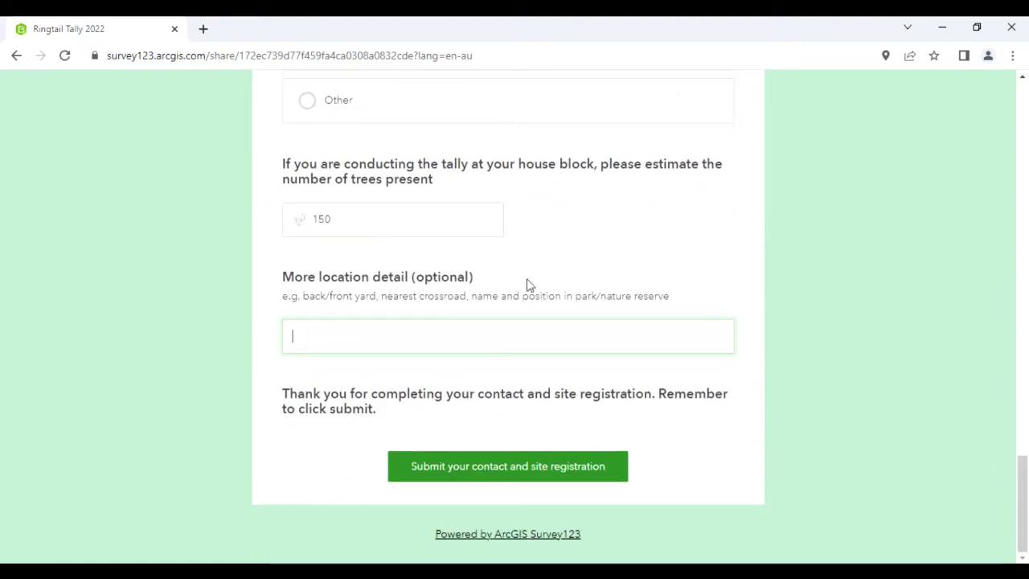
pyautogui.click(463, 476)
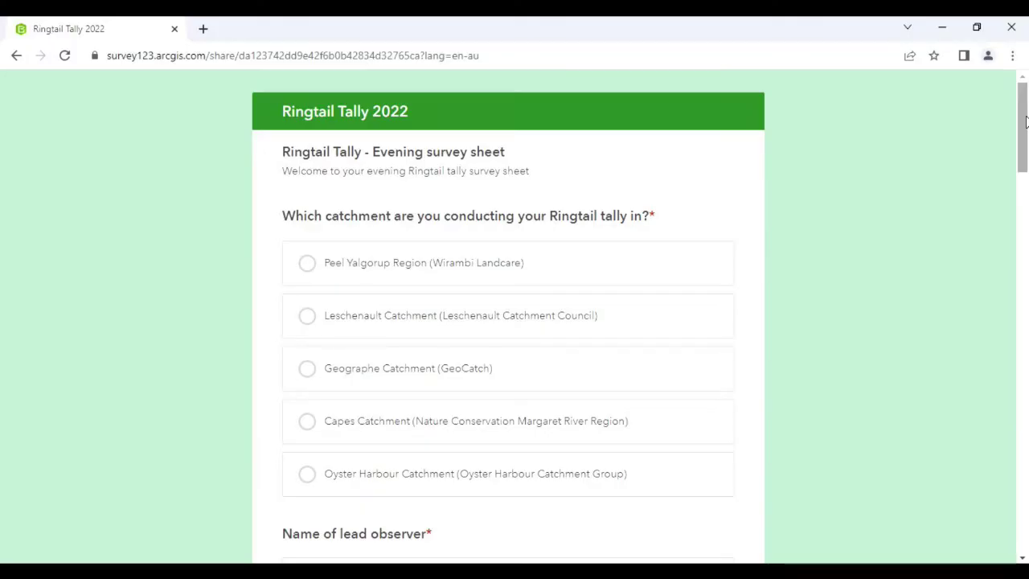
# Scroll the Ringtail Tally 2022 evening survey sheet to its catchment question
pyautogui.moveTo(1025, 121); pyautogui.dragTo(1023, 133)
# Choose the Peel Yalgorup Region catchment and enter the lead observer's name, e-mail and street address
pyautogui.click(455, 227)
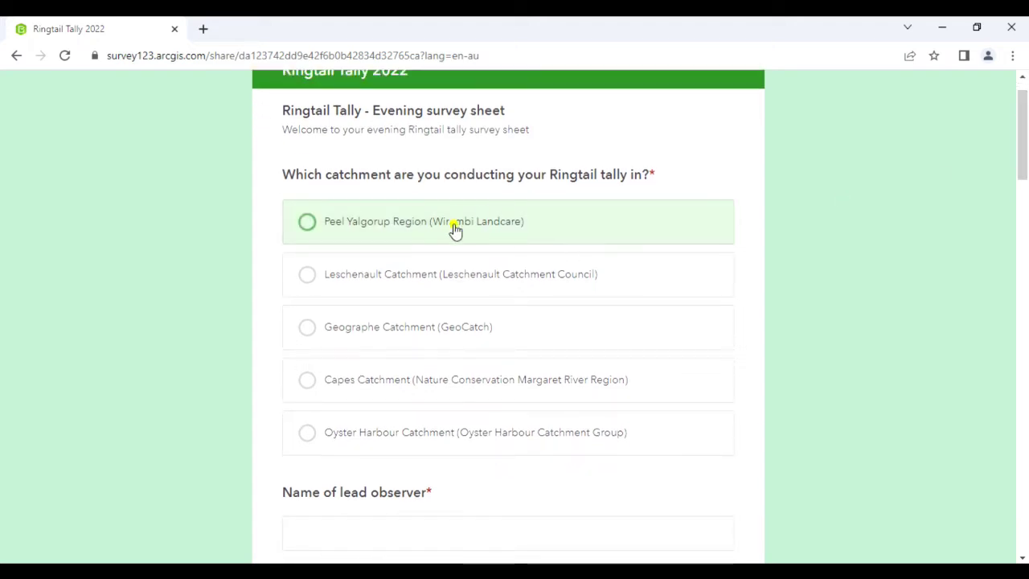
pyautogui.scroll(-4, 1025, 166)
pyautogui.click(369, 213)
pyautogui.click(365, 310)
pyautogui.click(333, 438)
pyautogui.moveTo(1024, 223); pyautogui.dragTo(1023, 289)
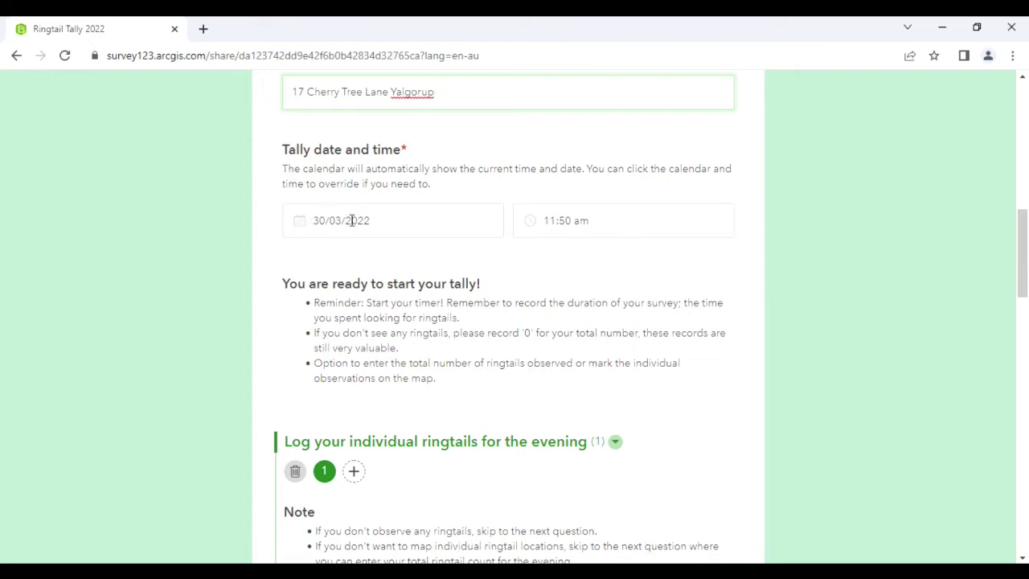
# Pick 29 March 2022 in the calendar and set the tally time to 08:30 pm
pyautogui.click(386, 223)
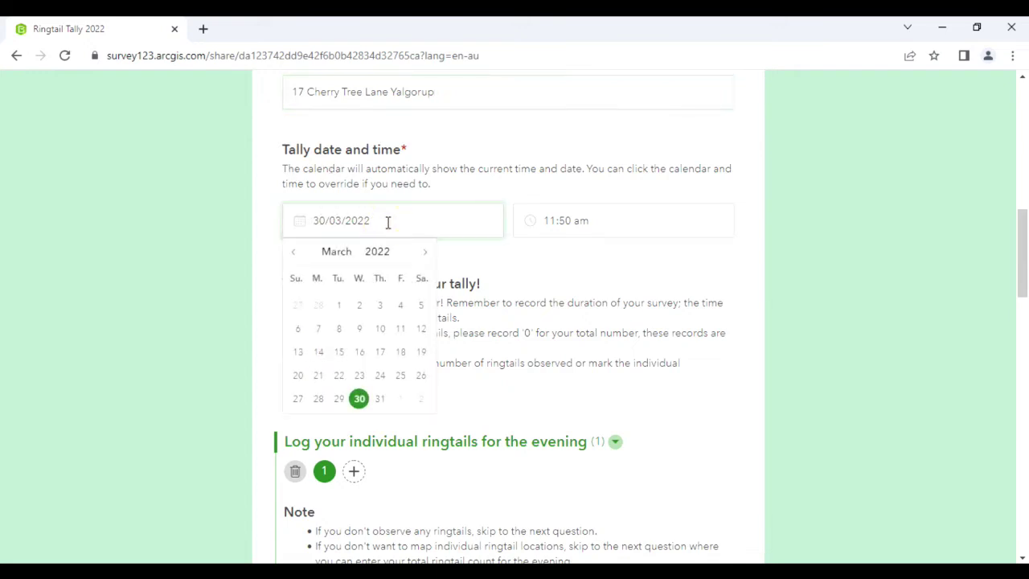
pyautogui.click(338, 400)
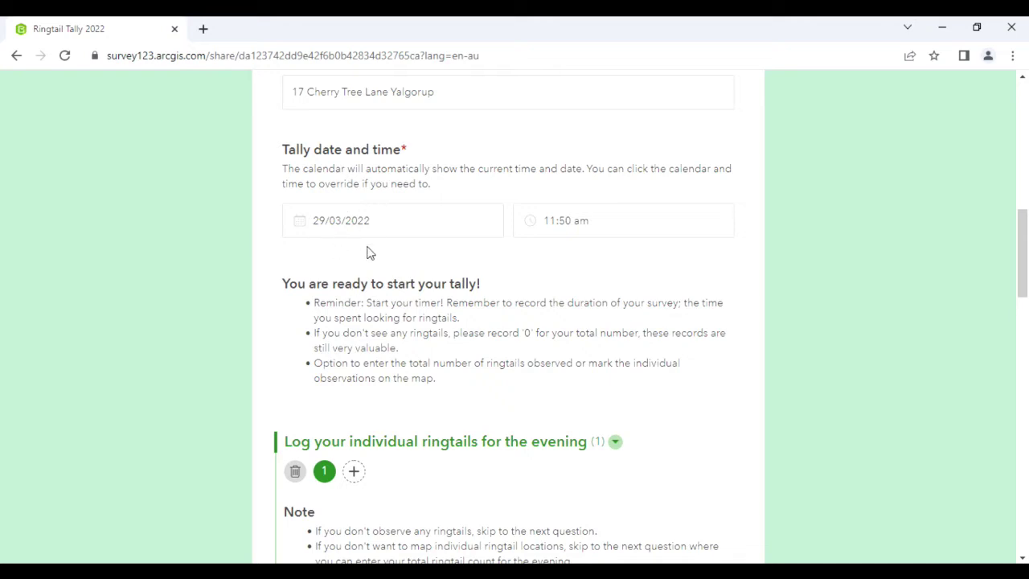
pyautogui.click(560, 221)
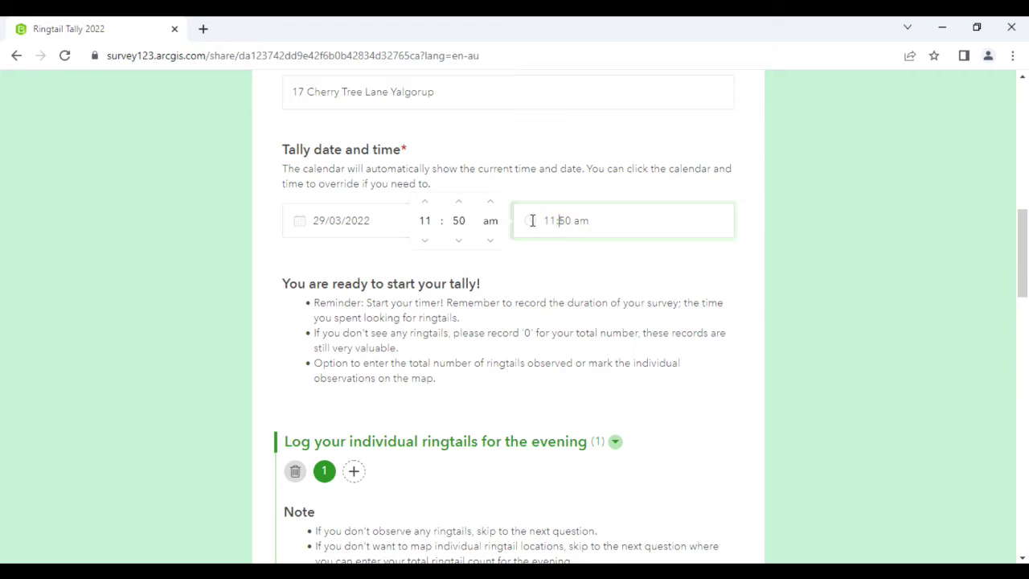
pyautogui.click(549, 218)
pyautogui.click(426, 202)
pyautogui.click(426, 202)
pyautogui.click(426, 202)
pyautogui.click(426, 202)
pyautogui.click(426, 202)
pyautogui.click(425, 202)
pyautogui.click(426, 202)
pyautogui.click(426, 203)
pyautogui.click(426, 203)
pyautogui.click(459, 240)
pyautogui.click(460, 222)
pyautogui.write('30')
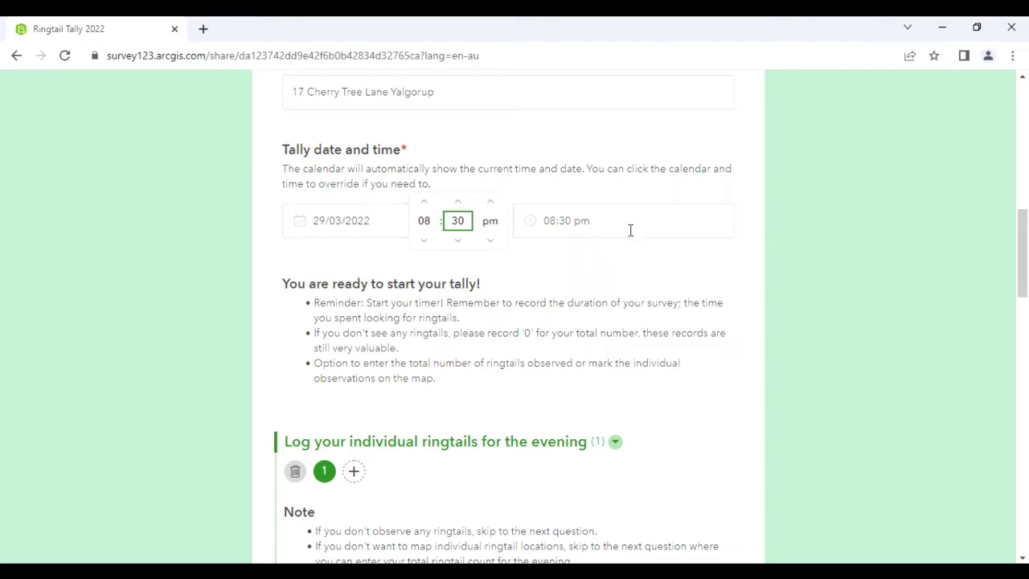
pyautogui.click(707, 272)
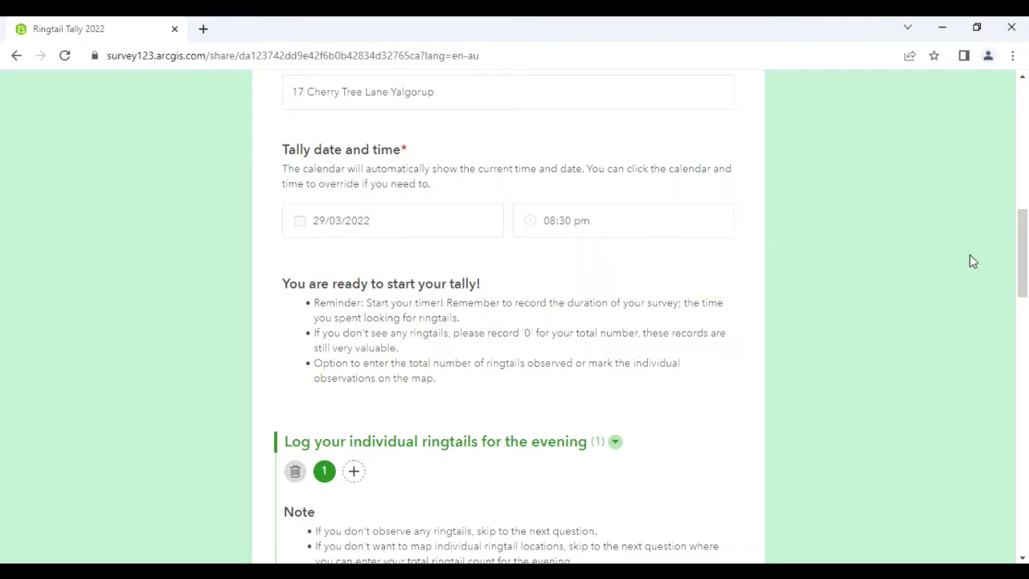
pyautogui.moveTo(1021, 223); pyautogui.dragTo(1023, 245)
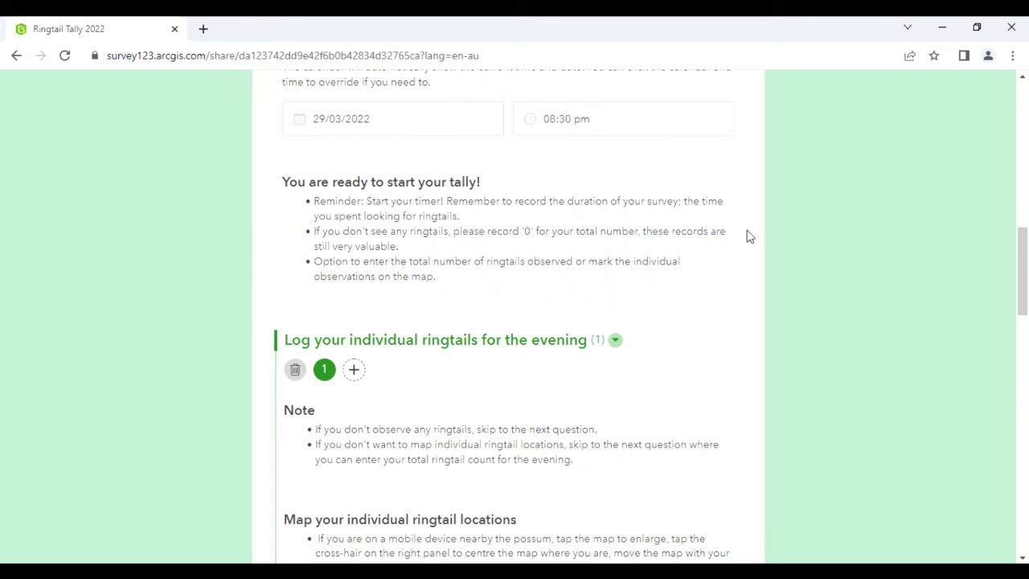
# Enter 4 as the evening ringtail total, change it back to 0, and dismiss the map's location tip
pyautogui.moveTo(1022, 251); pyautogui.dragTo(1024, 294)
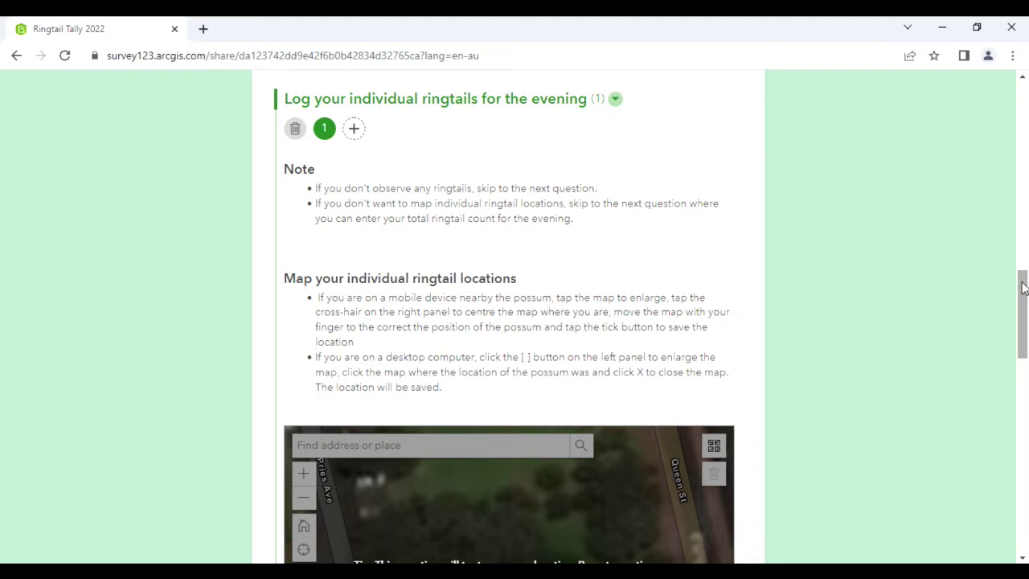
pyautogui.moveTo(1022, 290); pyautogui.dragTo(1001, 393)
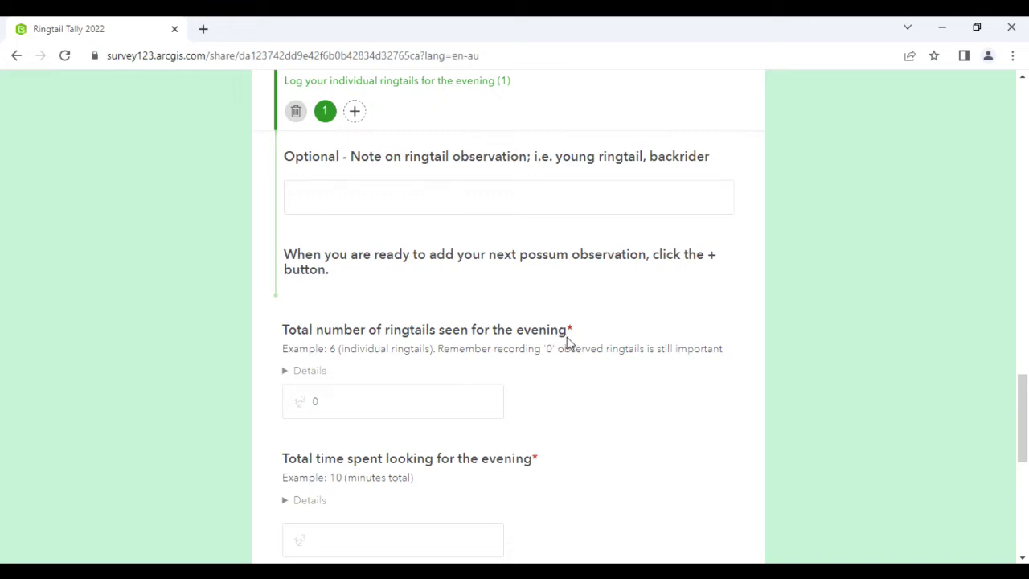
pyautogui.doubleClick(326, 402)
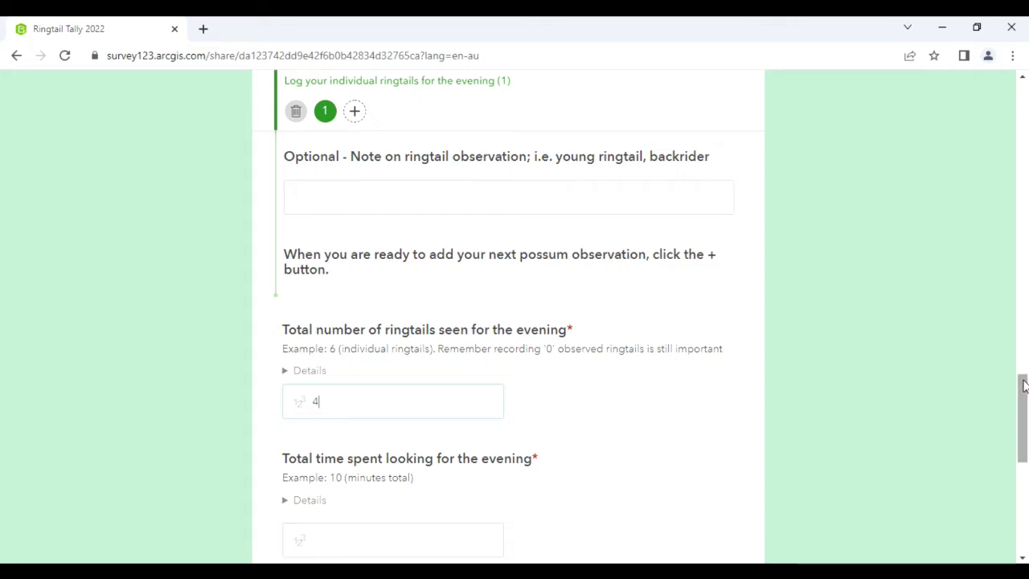
pyautogui.moveTo(1024, 391); pyautogui.dragTo(1023, 399)
pyautogui.doubleClick(325, 376)
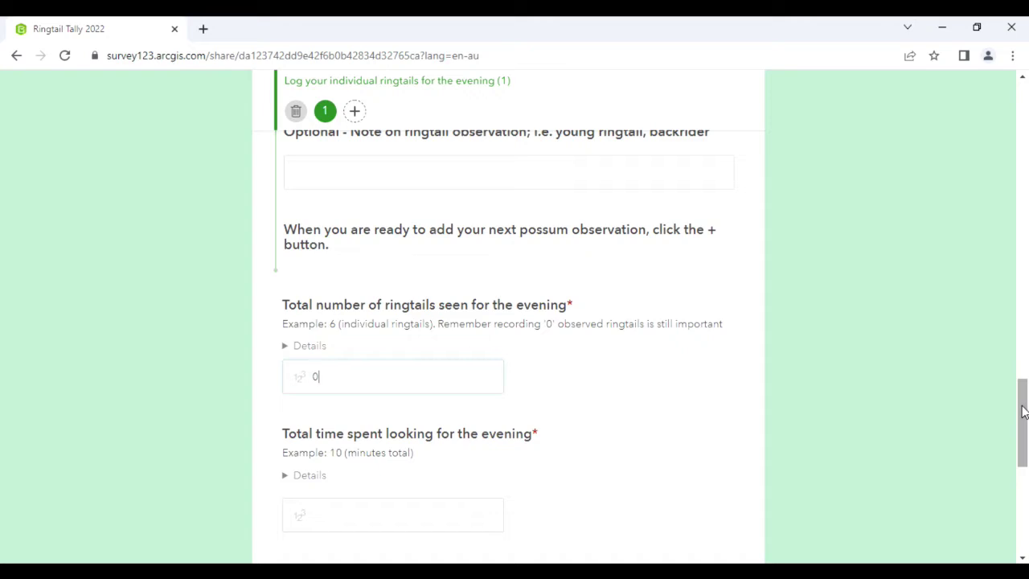
pyautogui.moveTo(1024, 430); pyautogui.dragTo(1013, 363)
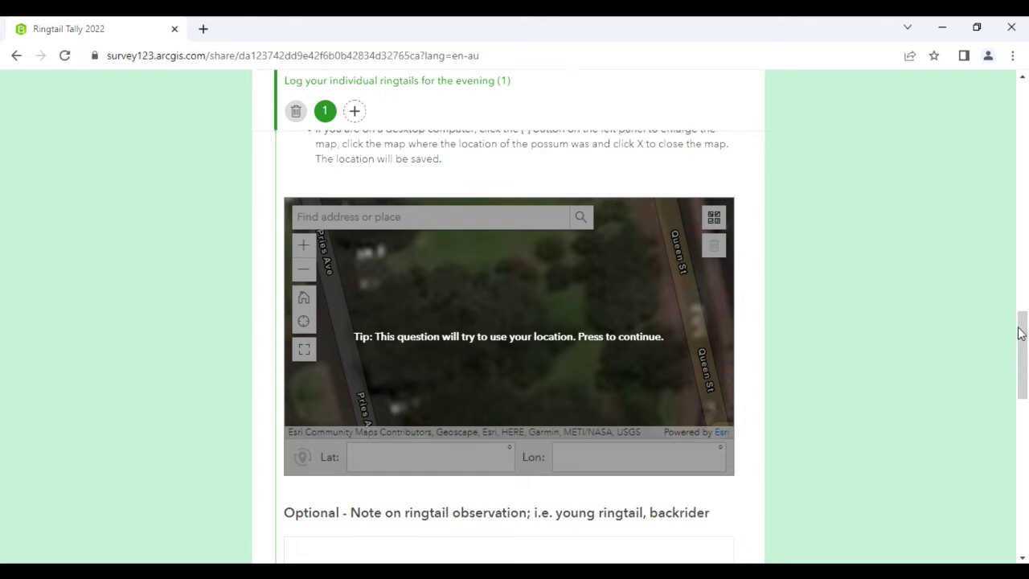
pyautogui.click(304, 352)
# Enlarge the location map and navigate south to the Dawesville and Peel Inlet area
pyautogui.click(303, 352)
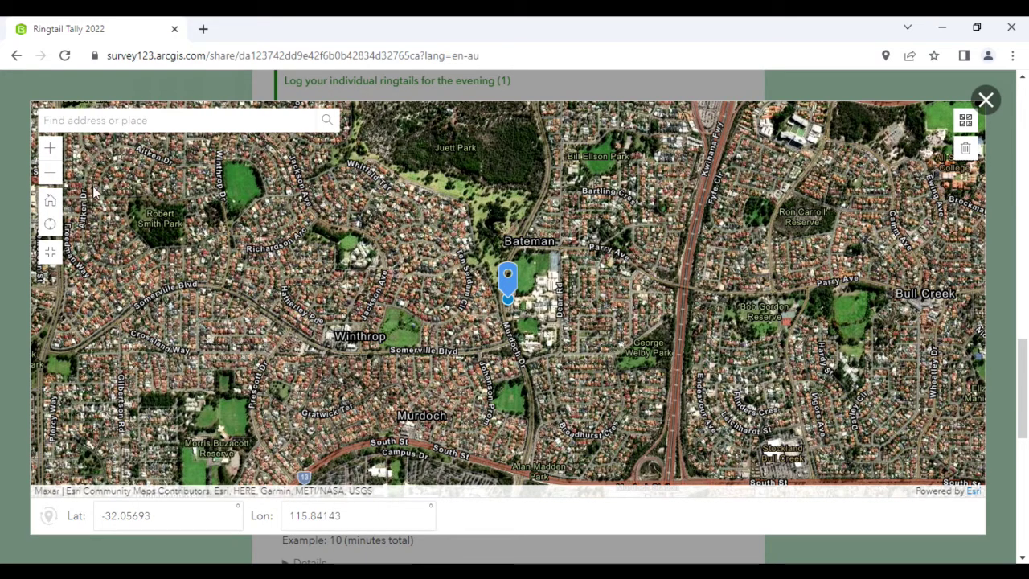
pyautogui.click(50, 175)
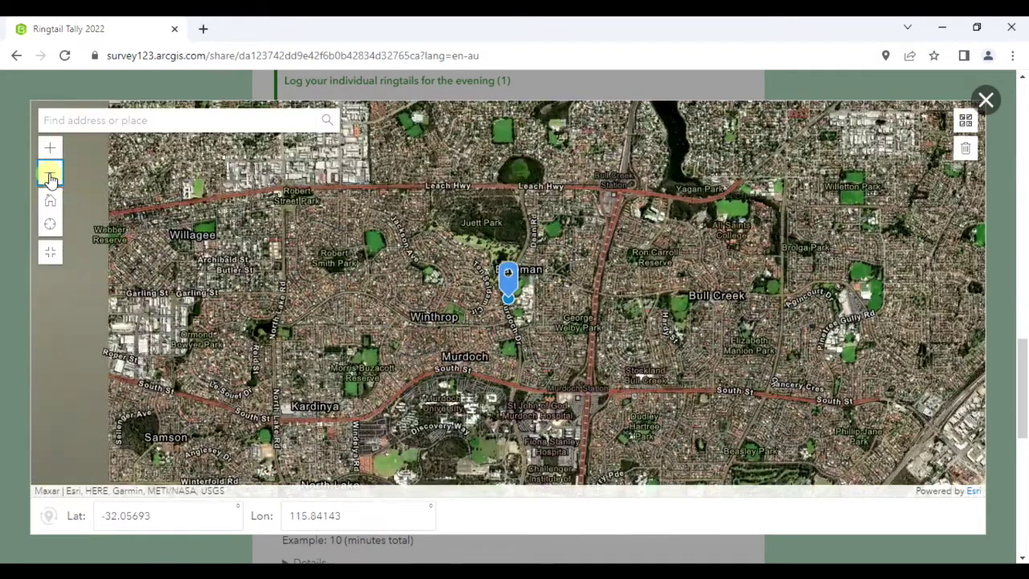
pyautogui.click(50, 175)
pyautogui.click(50, 176)
pyautogui.click(50, 175)
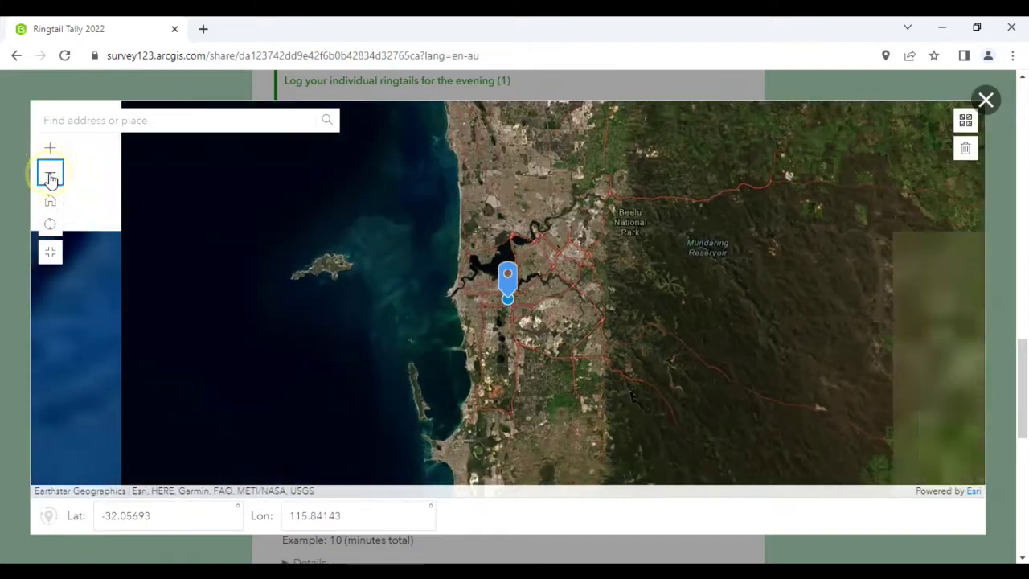
pyautogui.click(49, 175)
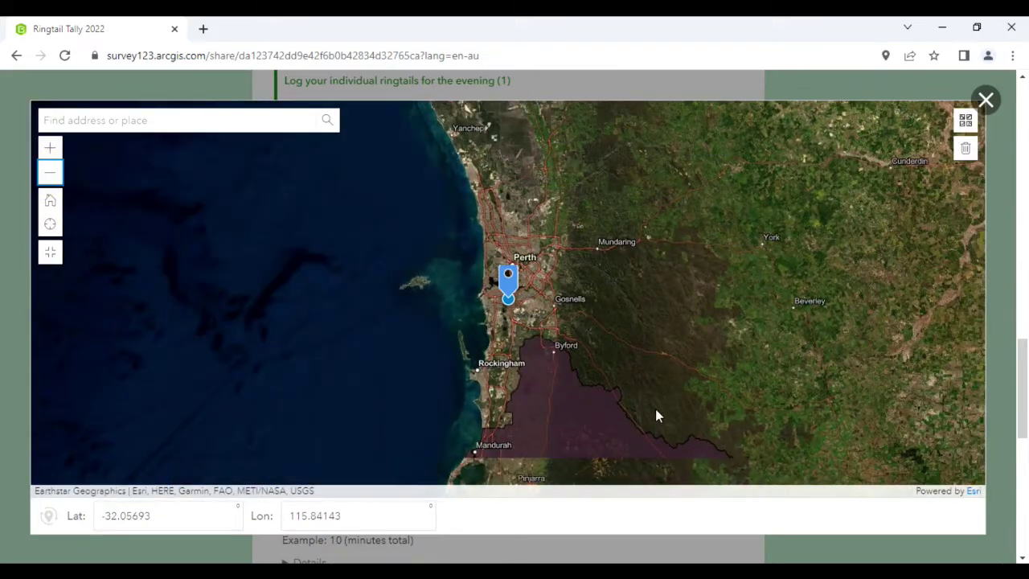
pyautogui.moveTo(548, 402); pyautogui.dragTo(544, 176)
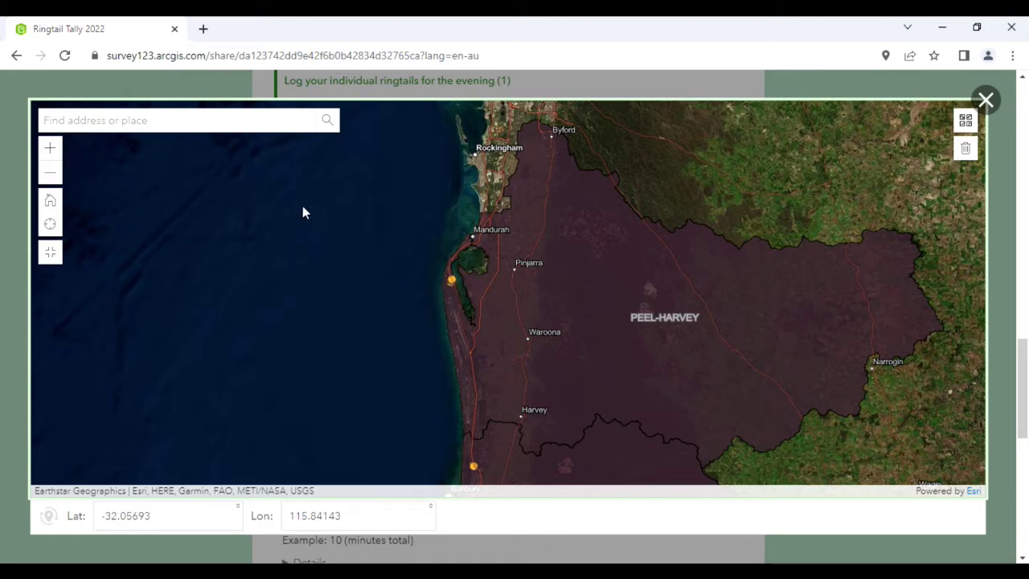
pyautogui.click(49, 150)
pyautogui.click(50, 150)
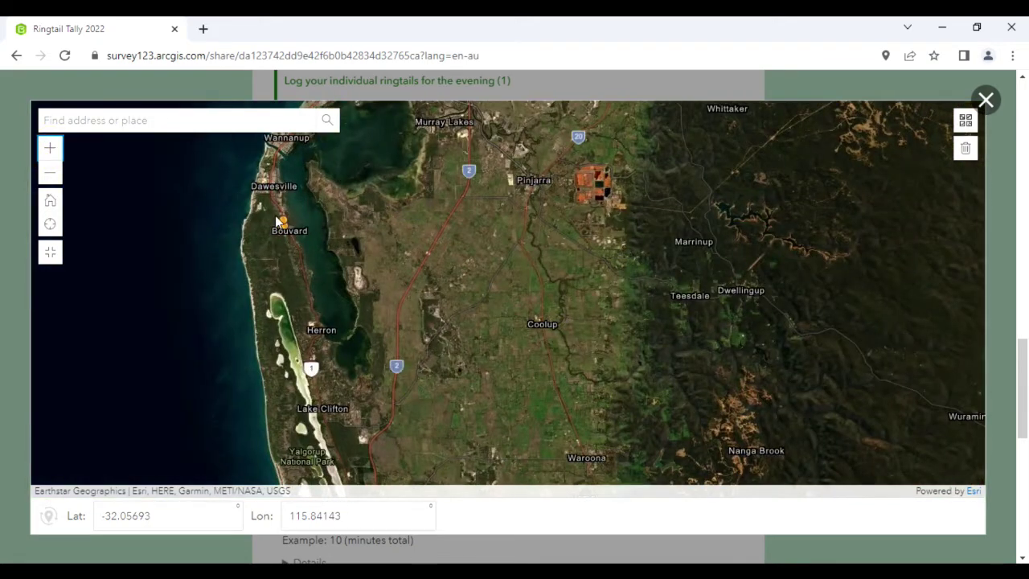
pyautogui.moveTo(273, 215); pyautogui.dragTo(460, 324)
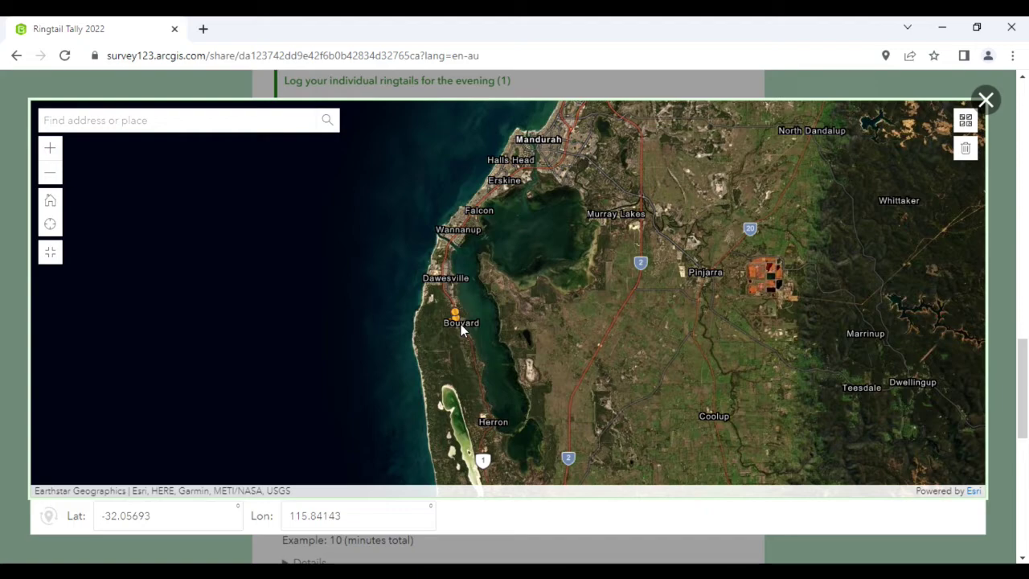
pyautogui.click(50, 148)
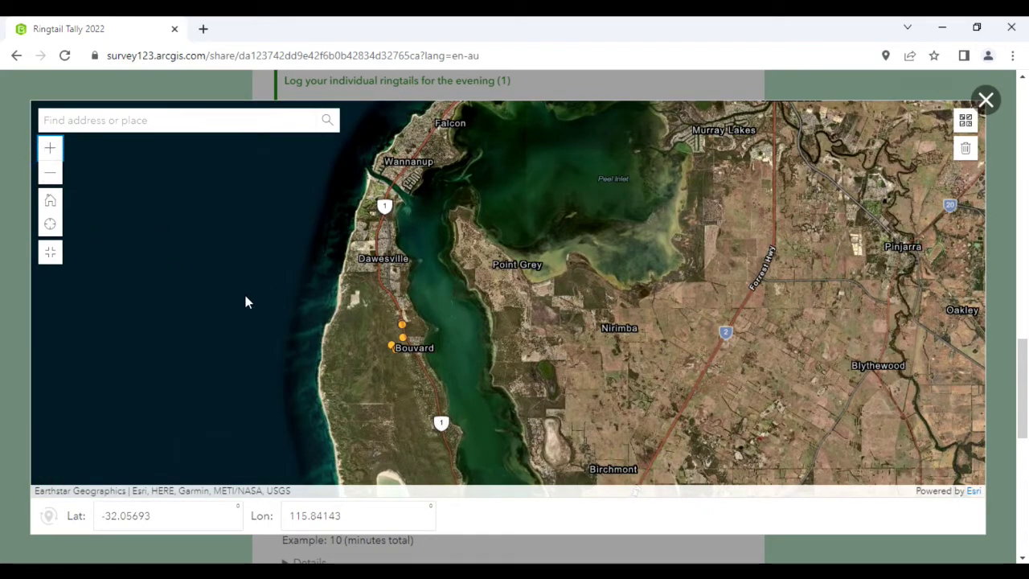
# Pin the first ringtail beside Old Coast Rd at Lat -32.65934, Lon 115.64422
pyautogui.scroll(2, 399, 326)
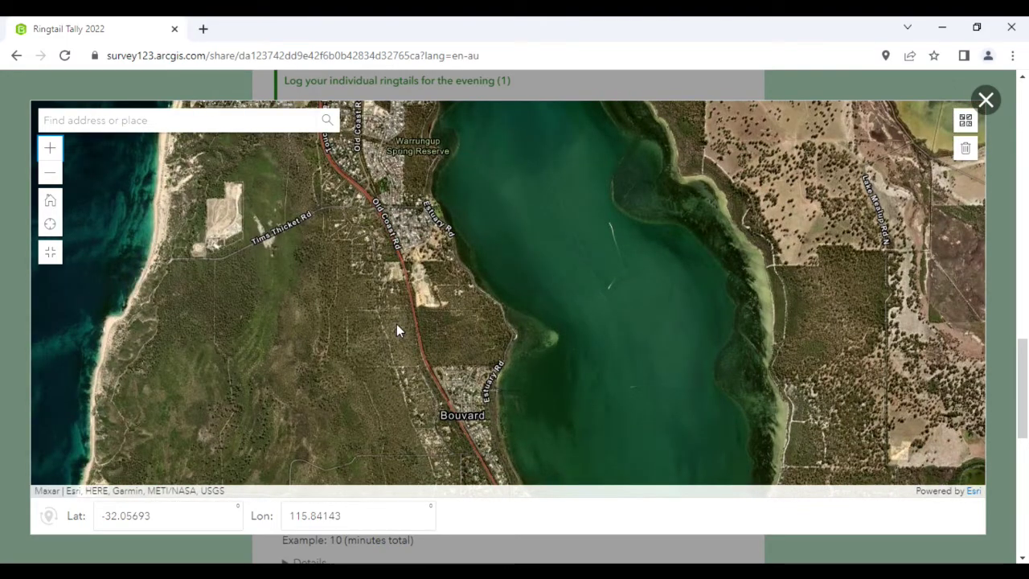
pyautogui.scroll(1, 397, 323)
pyautogui.scroll(1, 402, 320)
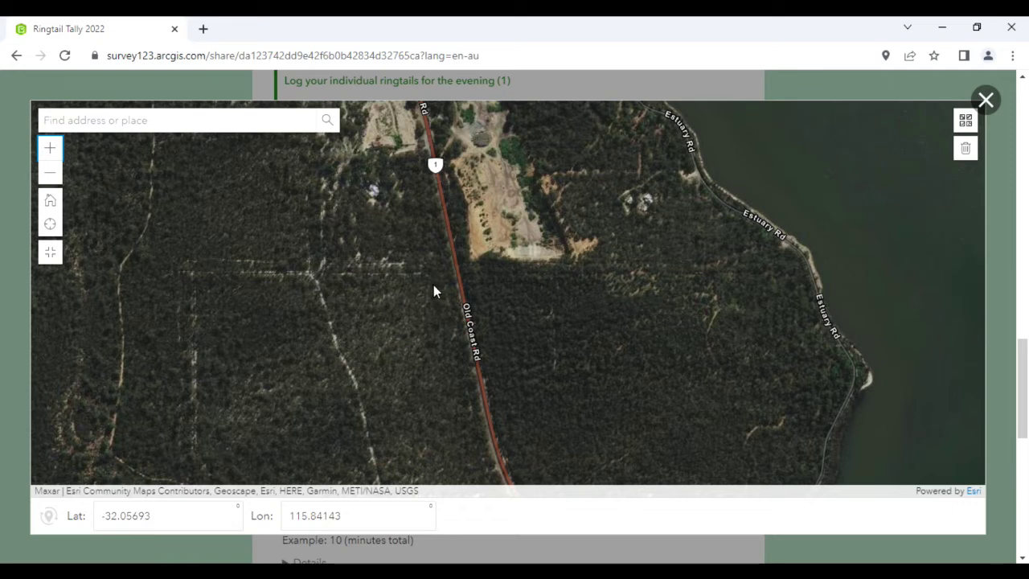
pyautogui.click(49, 149)
pyautogui.moveTo(275, 291); pyautogui.dragTo(439, 255)
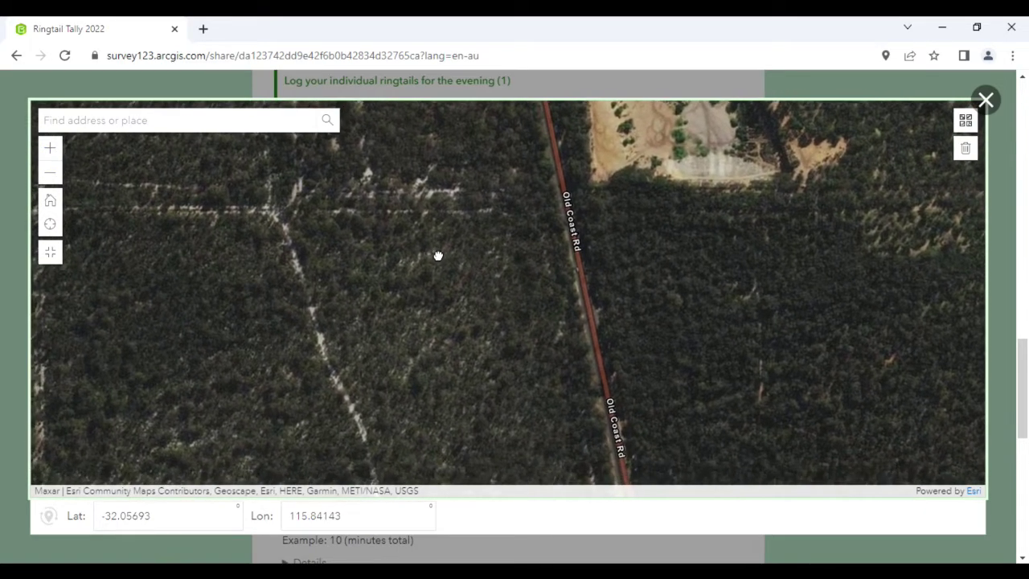
pyautogui.click(529, 231)
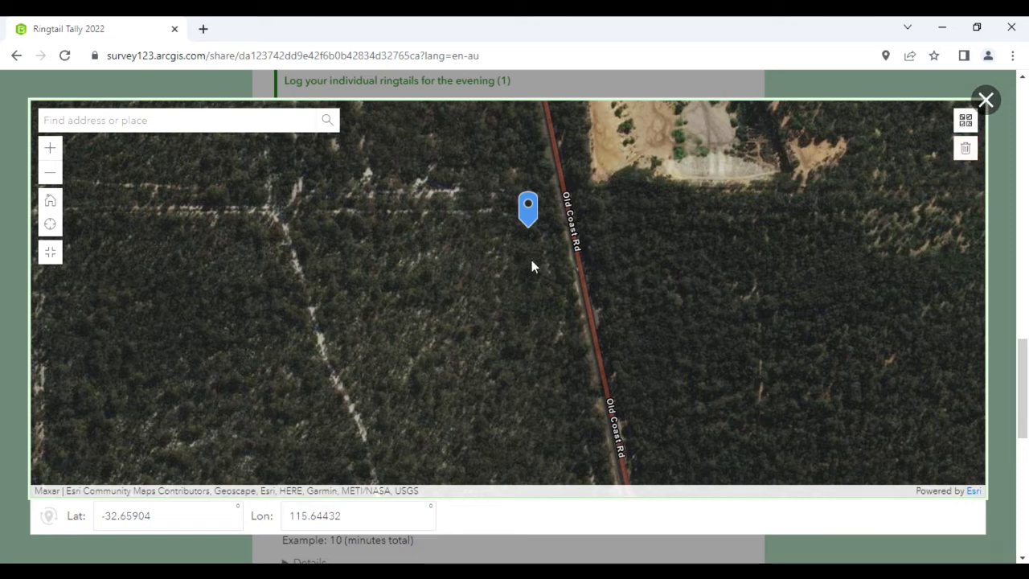
pyautogui.click(965, 147)
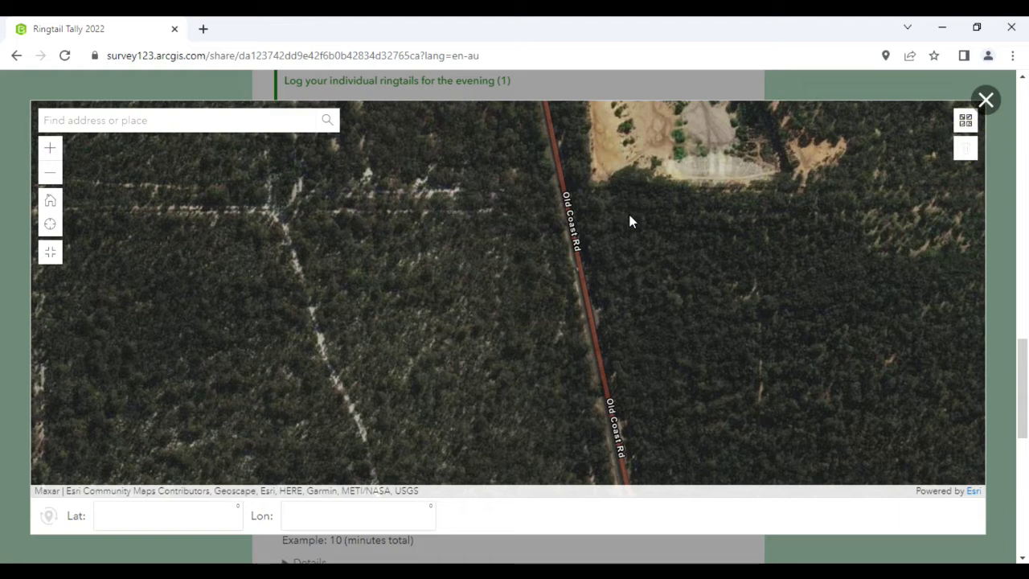
pyautogui.click(522, 256)
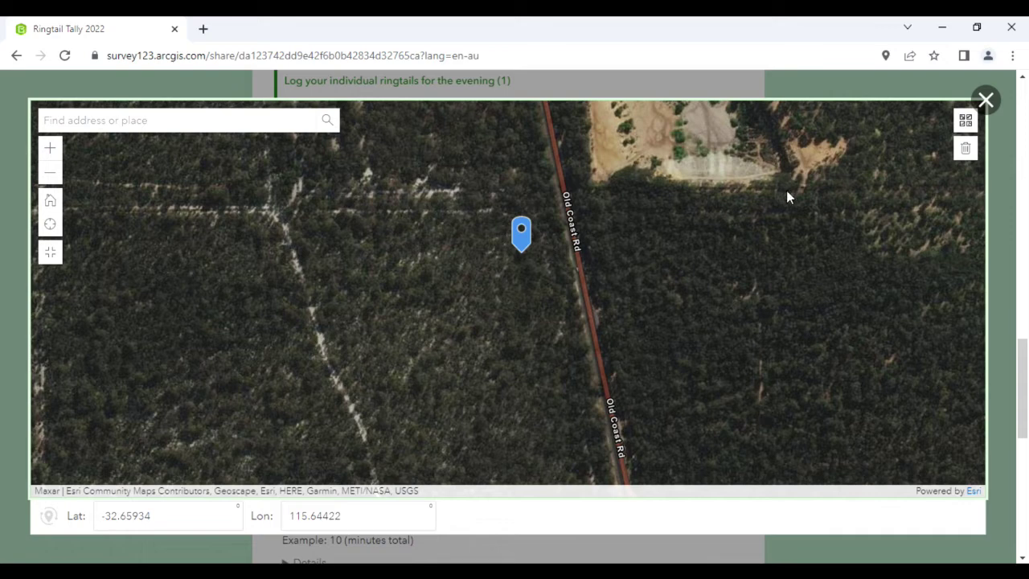
pyautogui.click(985, 99)
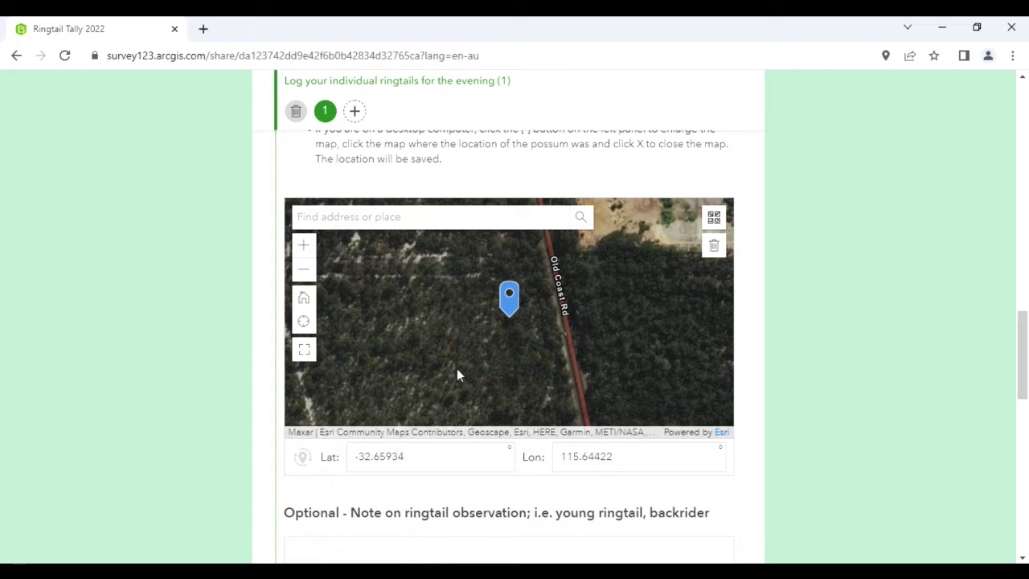
# Enter 'Cooper fur' as the first ringtail's optional observation note
pyautogui.moveTo(1021, 324); pyautogui.dragTo(1022, 344)
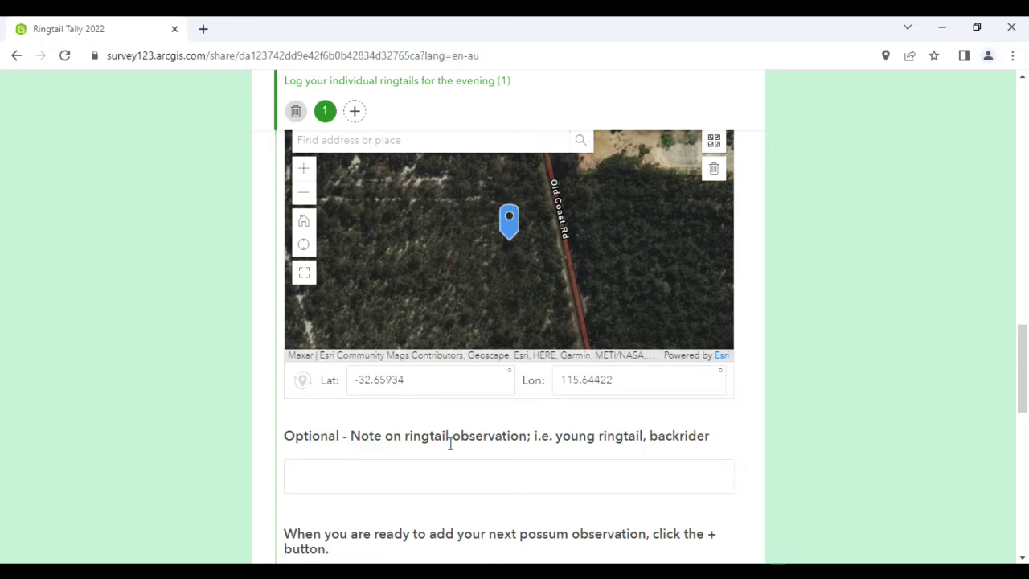
pyautogui.click(346, 476)
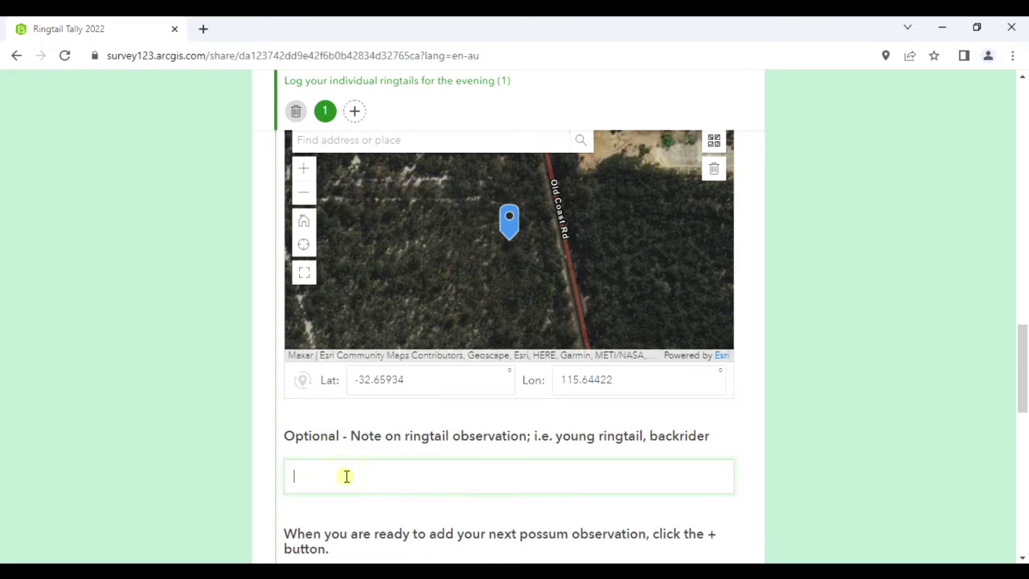
pyautogui.write('Coo')
pyautogui.write('per')
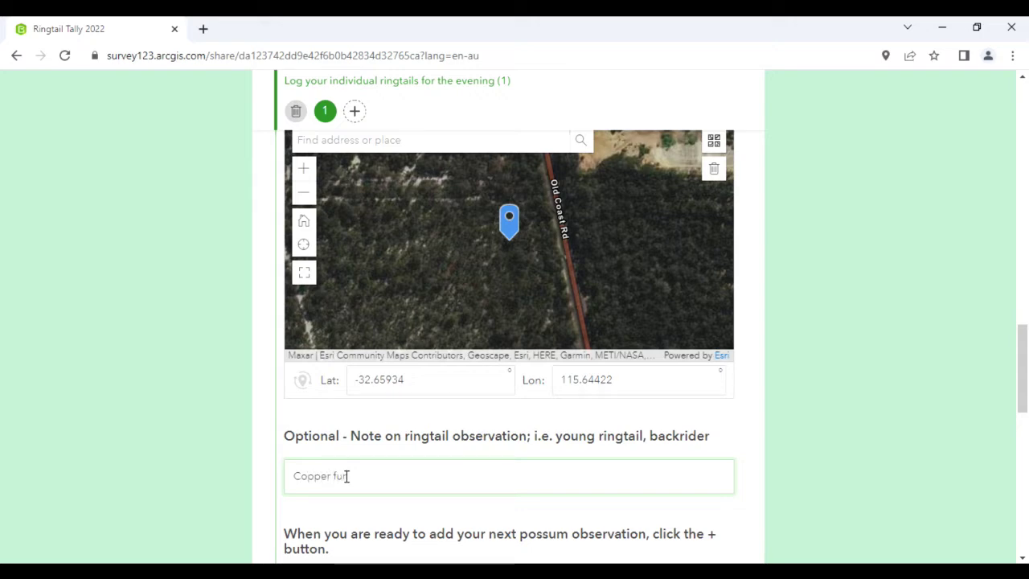
pyautogui.write(' fur')
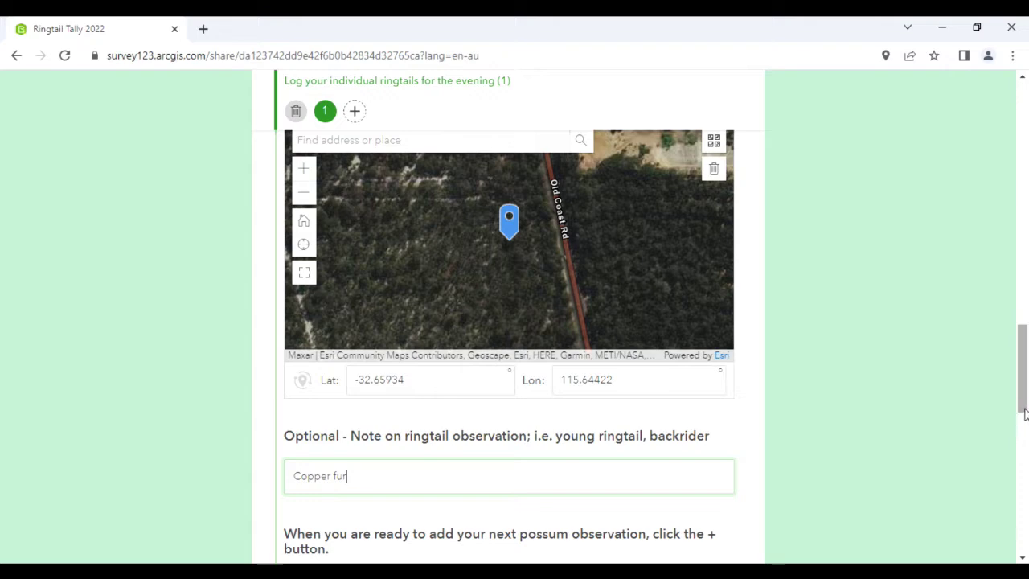
pyautogui.moveTo(1023, 412); pyautogui.dragTo(1022, 397)
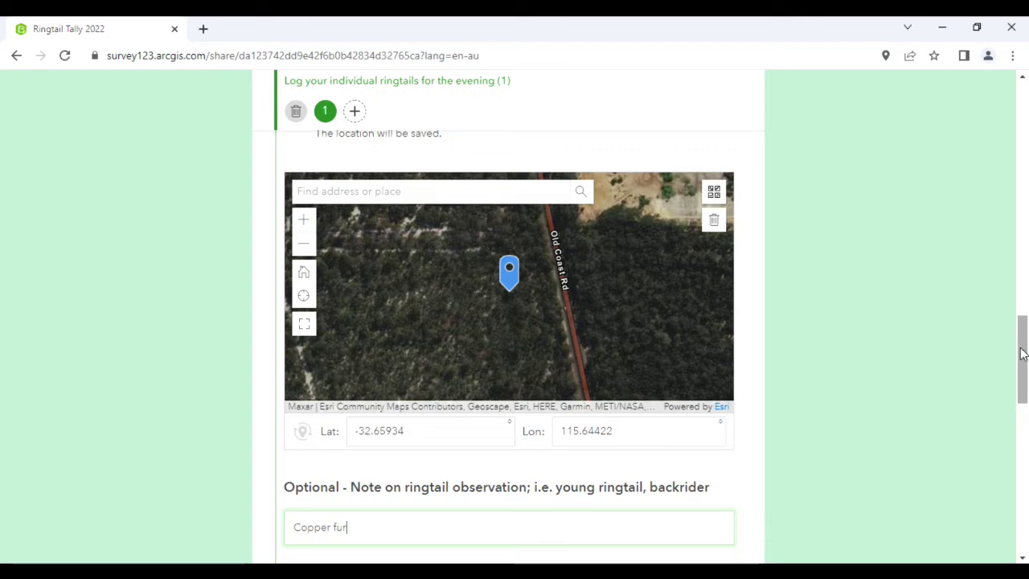
# Add a second ringtail record and enlarge its location map
pyautogui.click(356, 112)
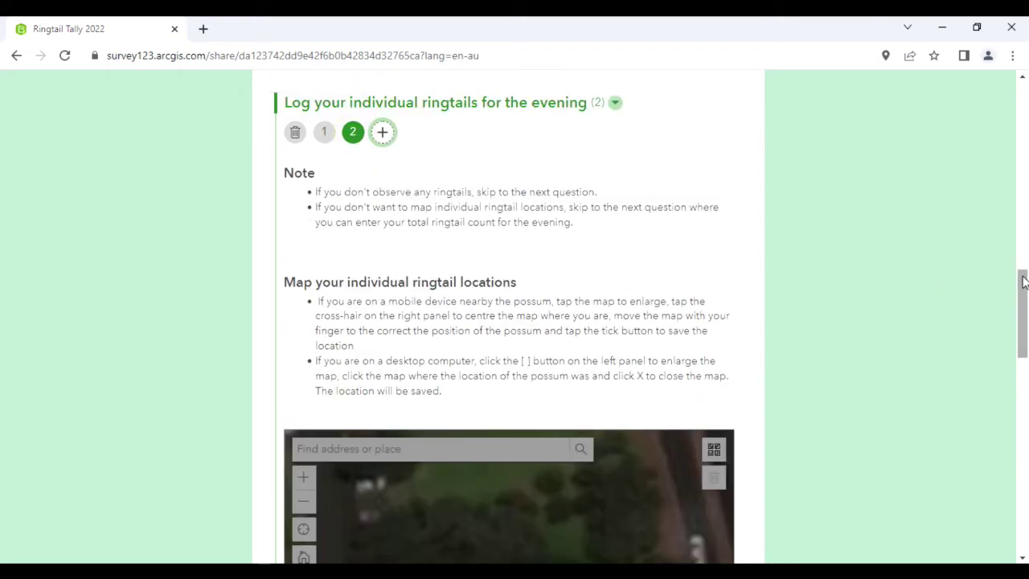
pyautogui.moveTo(1023, 280); pyautogui.dragTo(1023, 324)
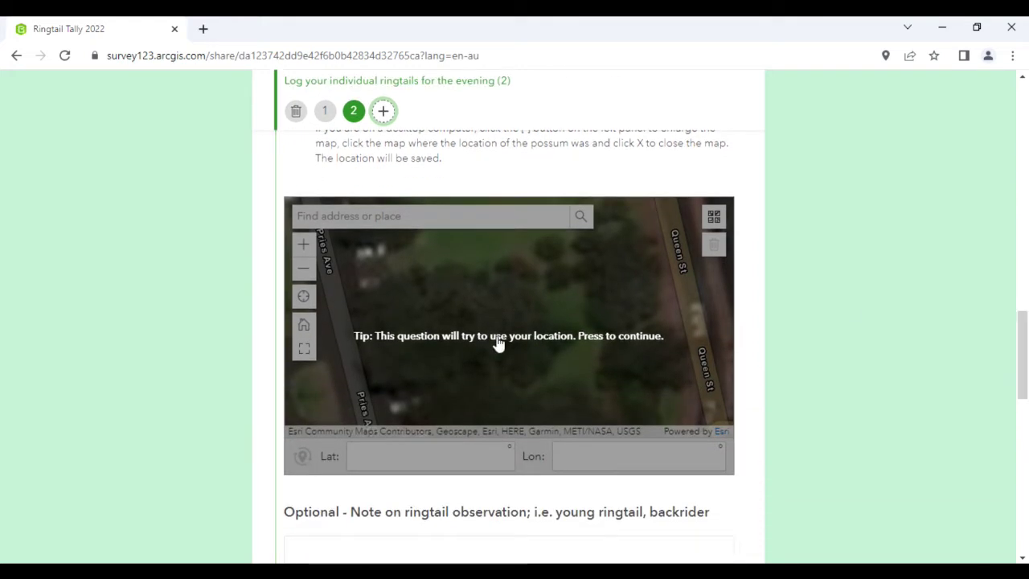
pyautogui.click(305, 353)
pyautogui.click(306, 352)
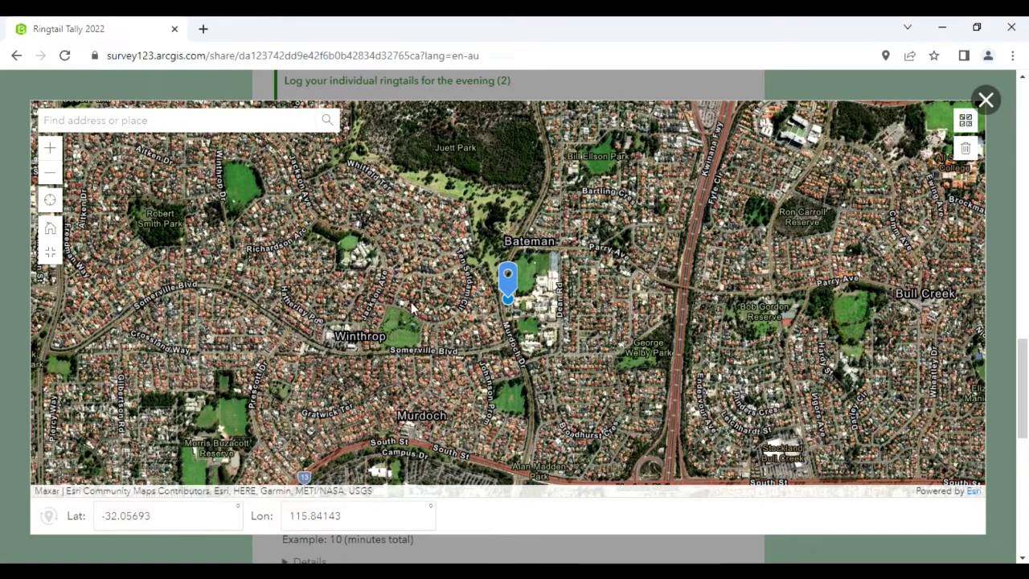
# Pin the second ringtail beside Old Coast Rd near Bouvard at Lat -32.65949, Lon 115.64434
pyautogui.scroll(-1, 413, 302)
pyautogui.scroll(-3, 413, 302)
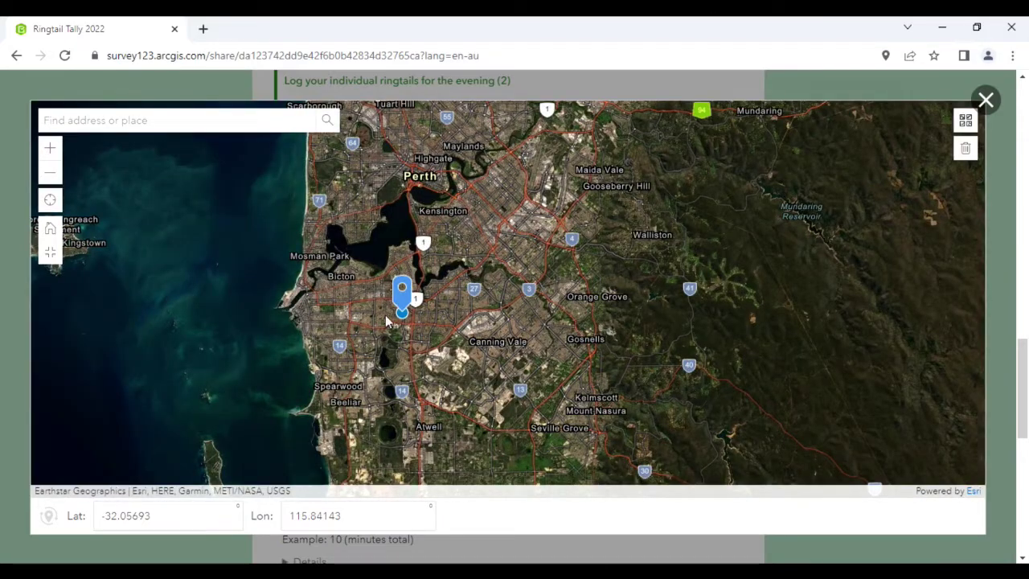
pyautogui.scroll(-1, 375, 333)
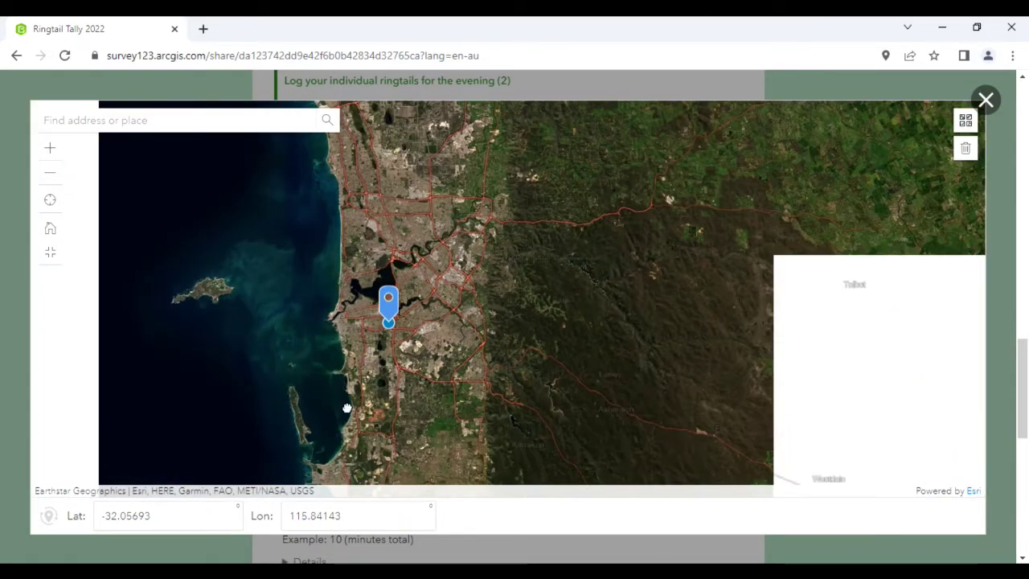
pyautogui.moveTo(342, 420); pyautogui.dragTo(397, 202)
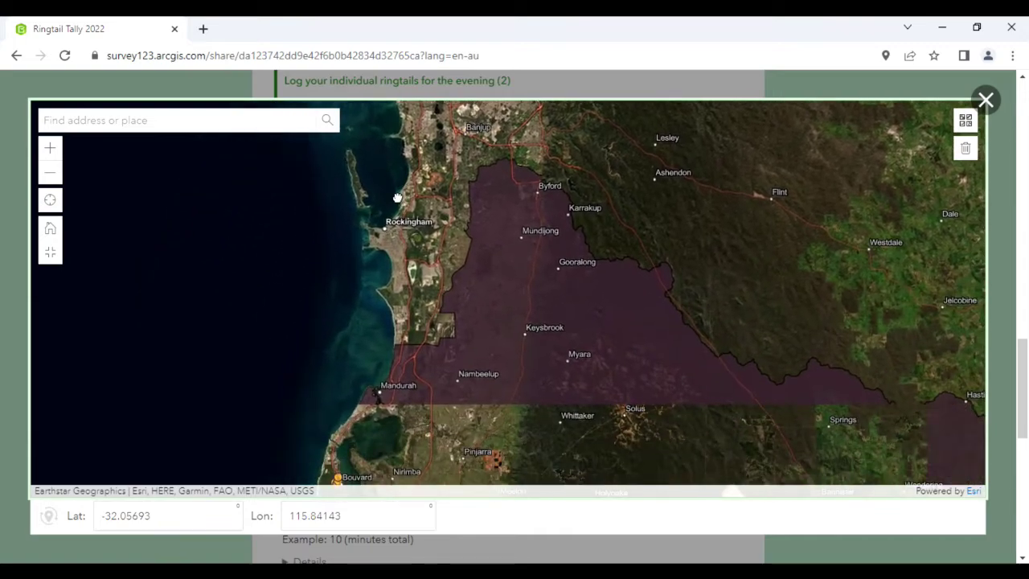
pyautogui.moveTo(374, 404); pyautogui.dragTo(403, 328)
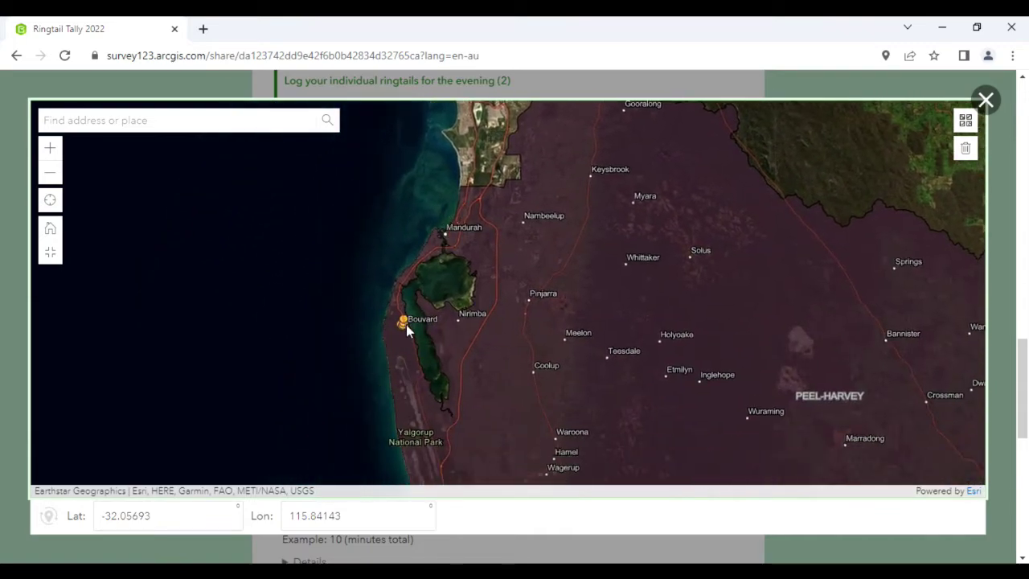
pyautogui.scroll(6, 406, 320)
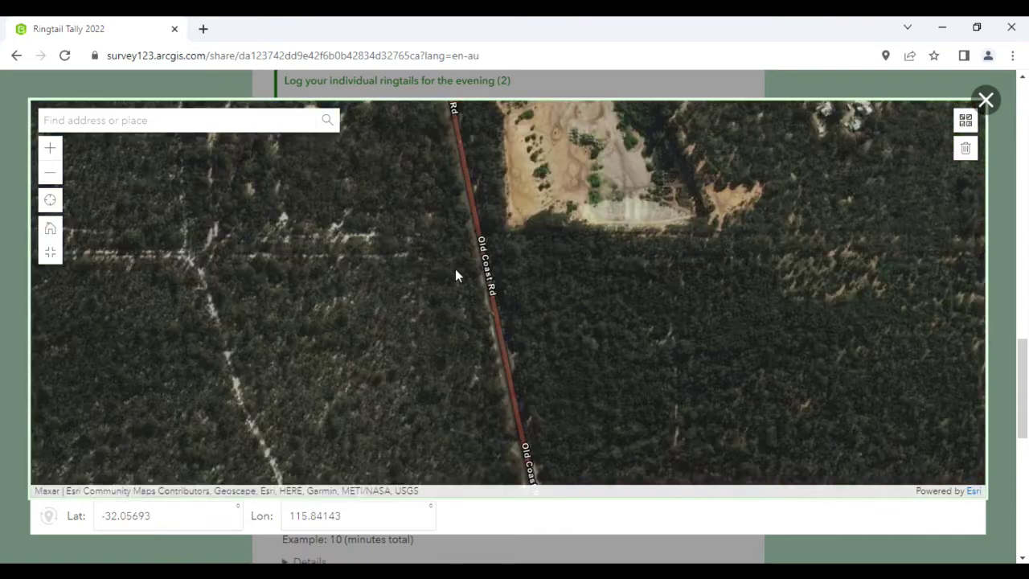
pyautogui.click(445, 312)
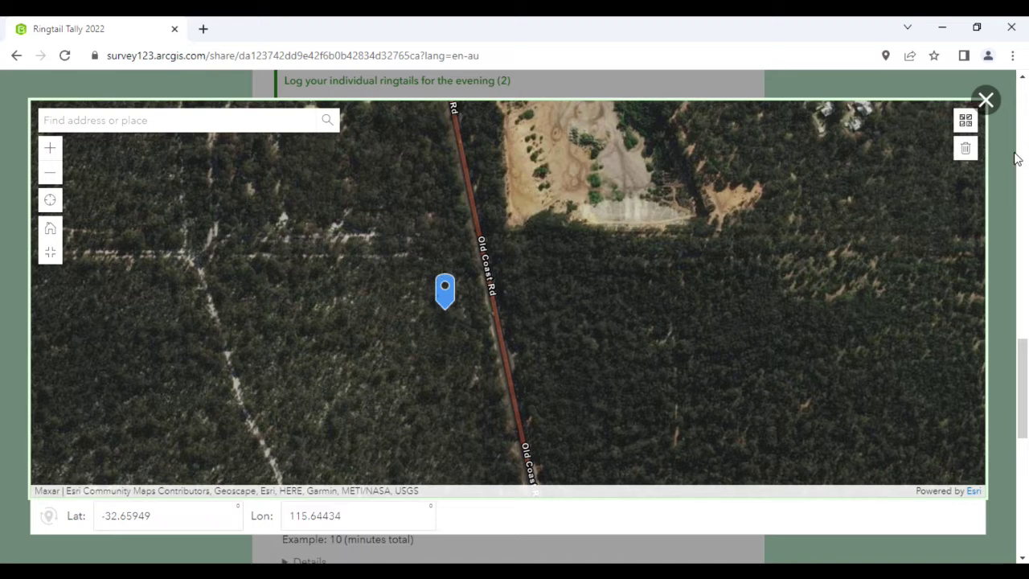
pyautogui.click(986, 101)
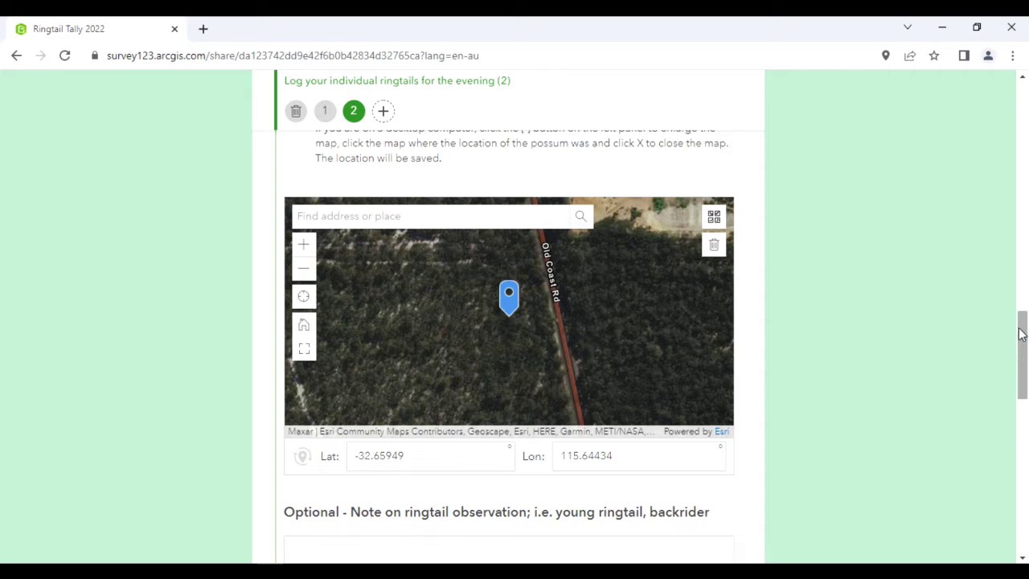
# Note the second ringtail as 'Missing ear' and add a third ringtail record
pyautogui.scroll(-2, 1019, 330)
pyautogui.click(396, 389)
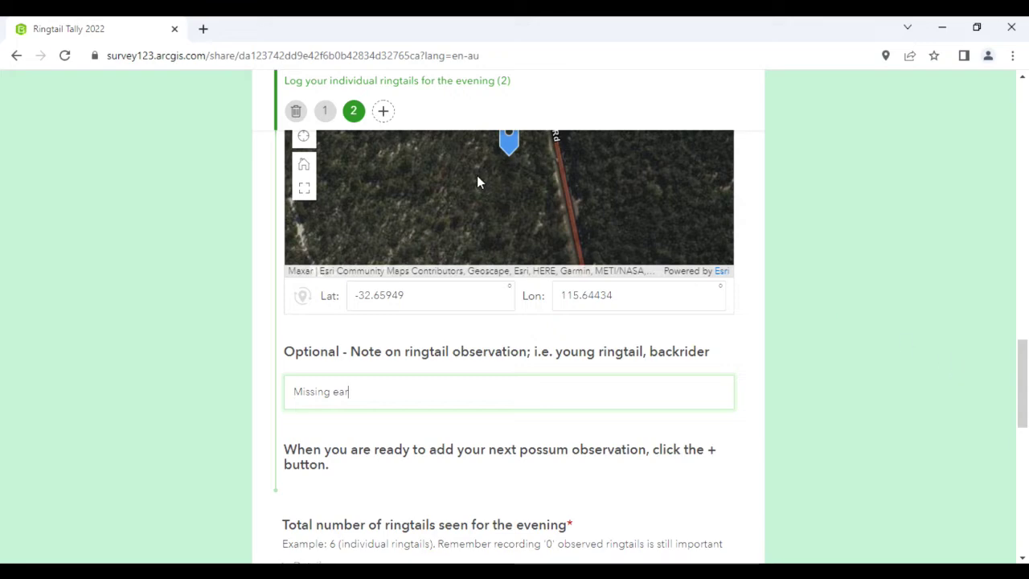
pyautogui.click(384, 112)
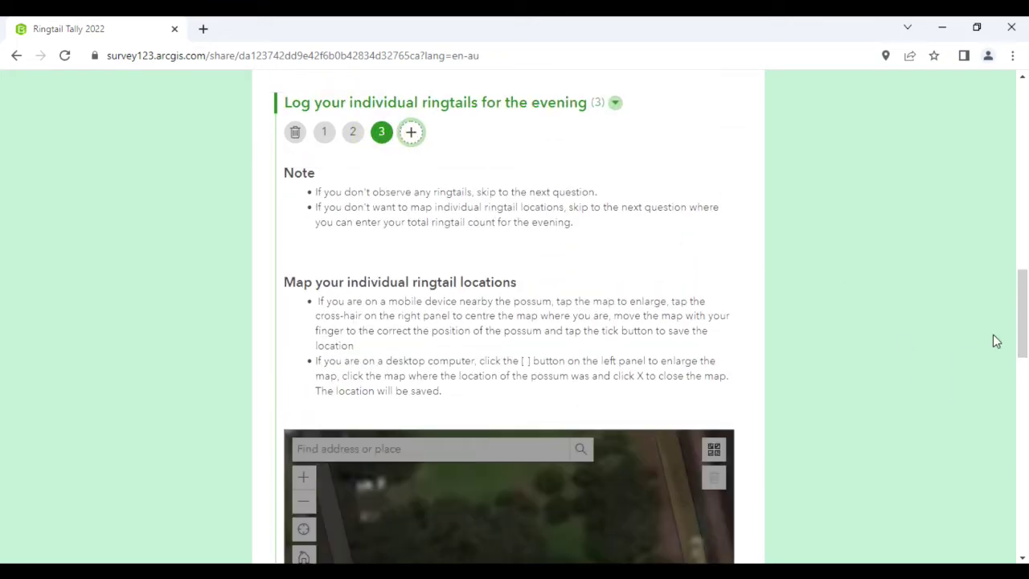
# Pin the third ringtail beside Old Coast Rd (Lat -32.65963, Lon 115.64481) with the note 'Mother'
pyautogui.scroll(-3, 1022, 305)
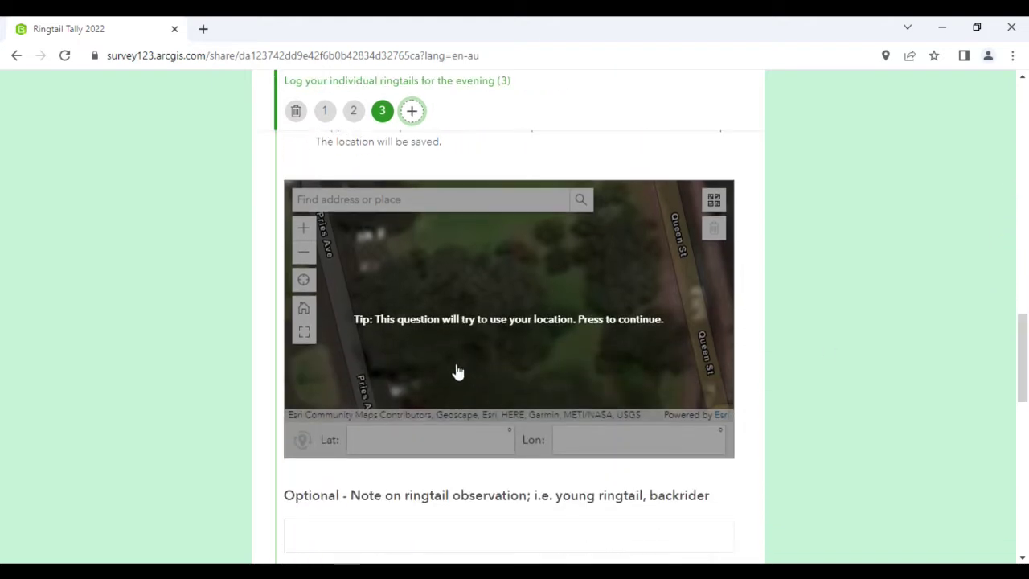
pyautogui.click(305, 334)
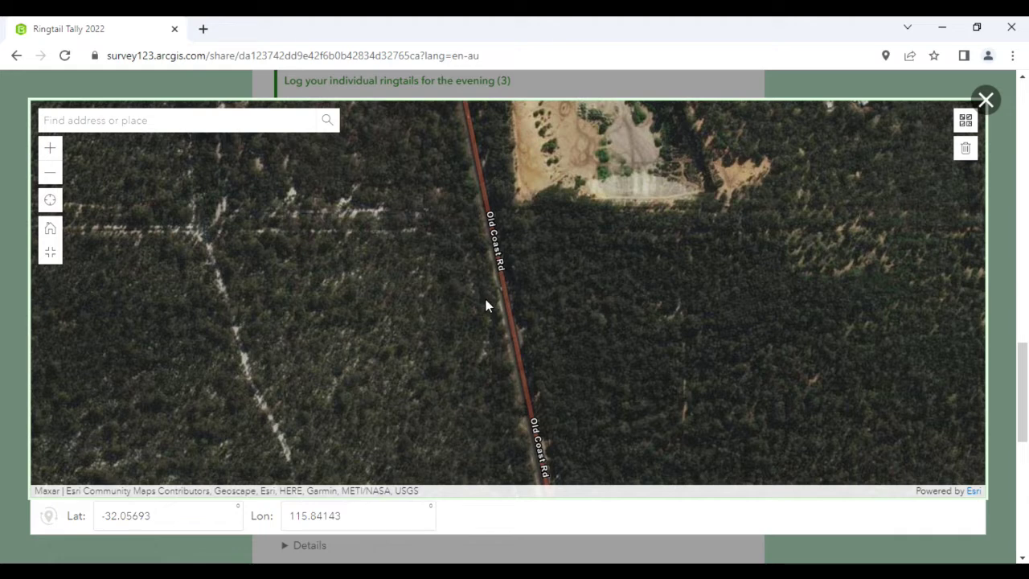
pyautogui.click(487, 298)
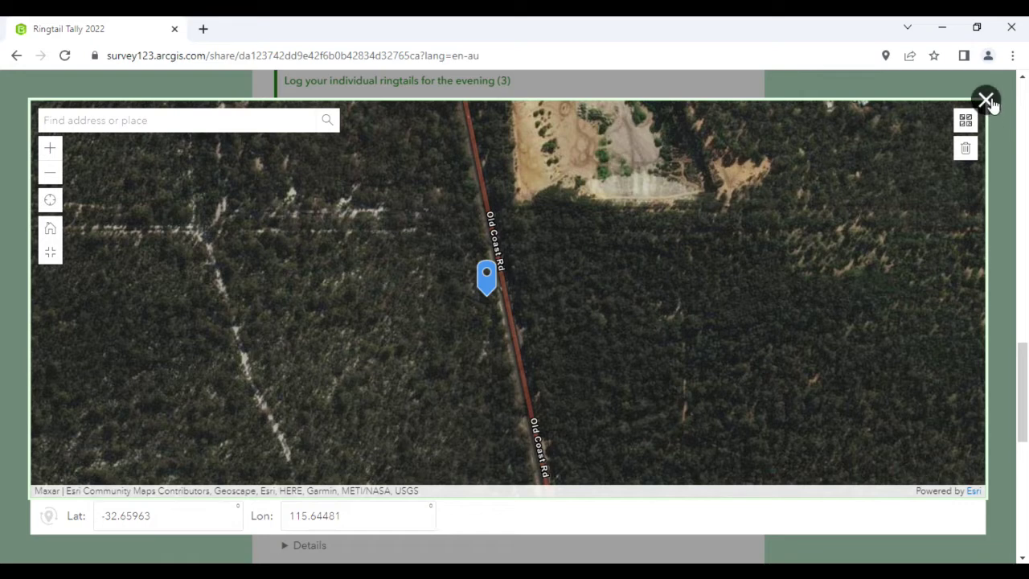
pyautogui.click(986, 102)
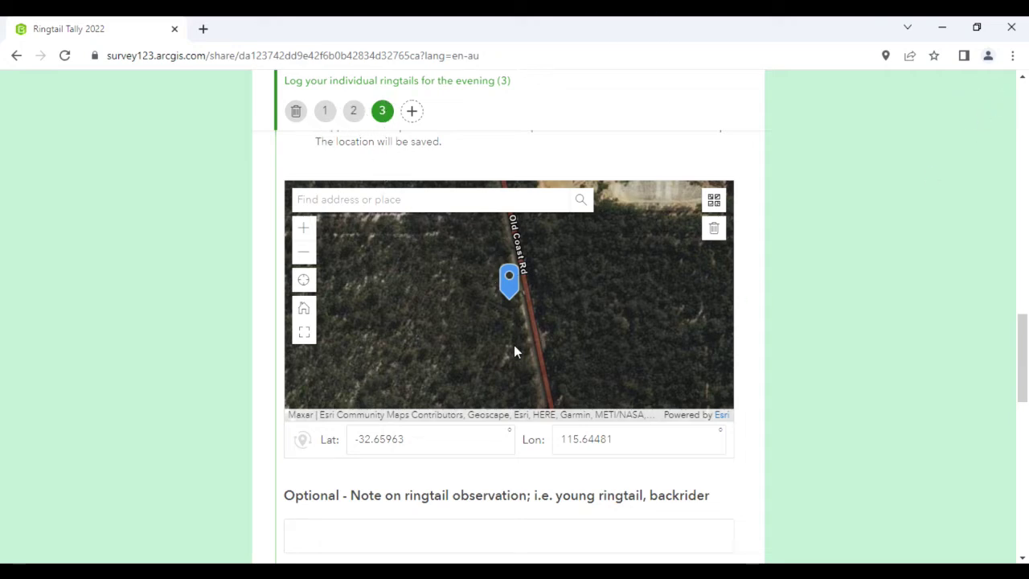
pyautogui.click(461, 541)
pyautogui.write('Mother')
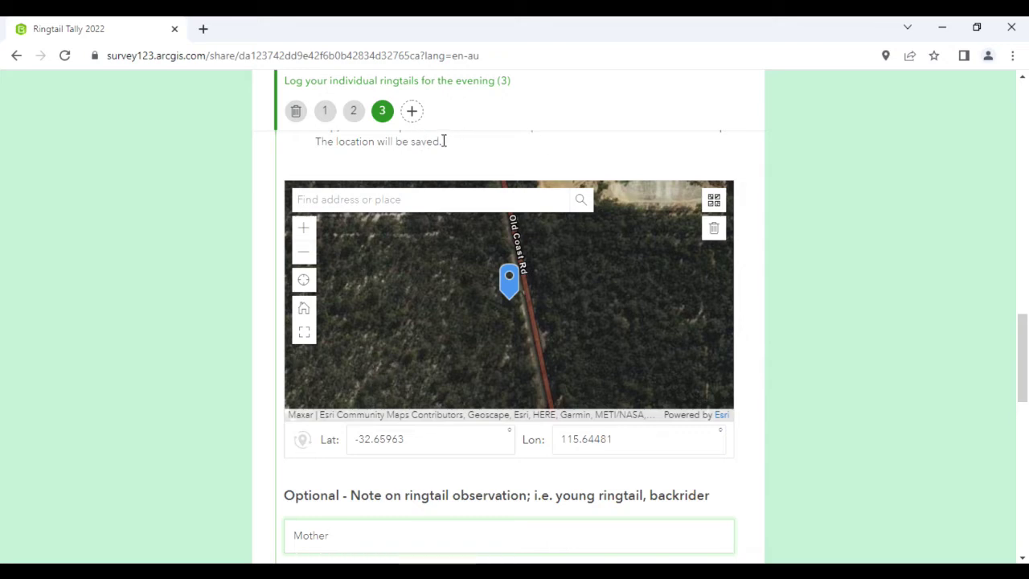
# Add a fourth ringtail record pinned beside Old Coast Rd at Lat -32.65963, Lon 115.64485
pyautogui.click(412, 115)
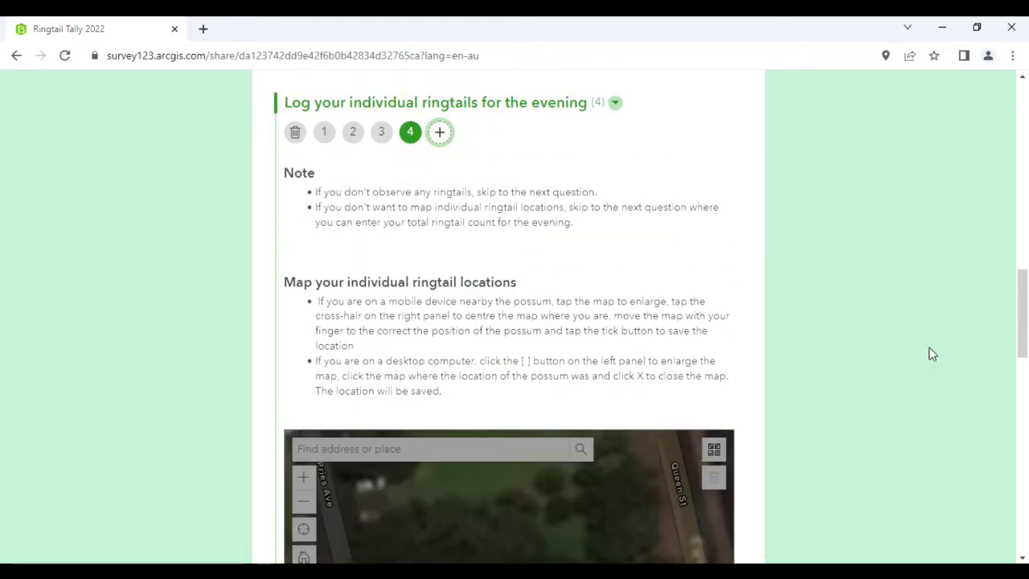
pyautogui.scroll(-3, 1019, 287)
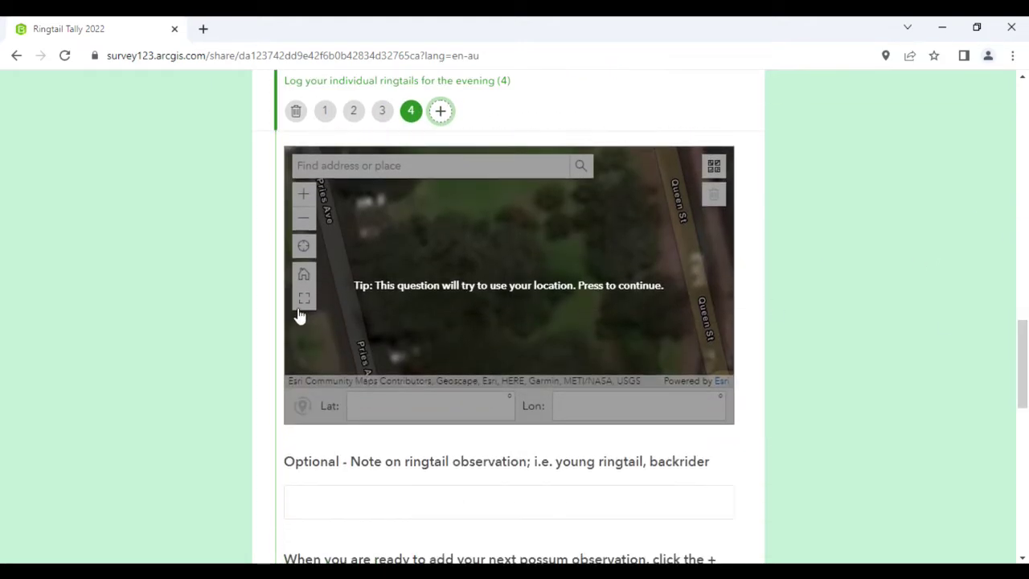
pyautogui.click(299, 303)
pyautogui.click(302, 297)
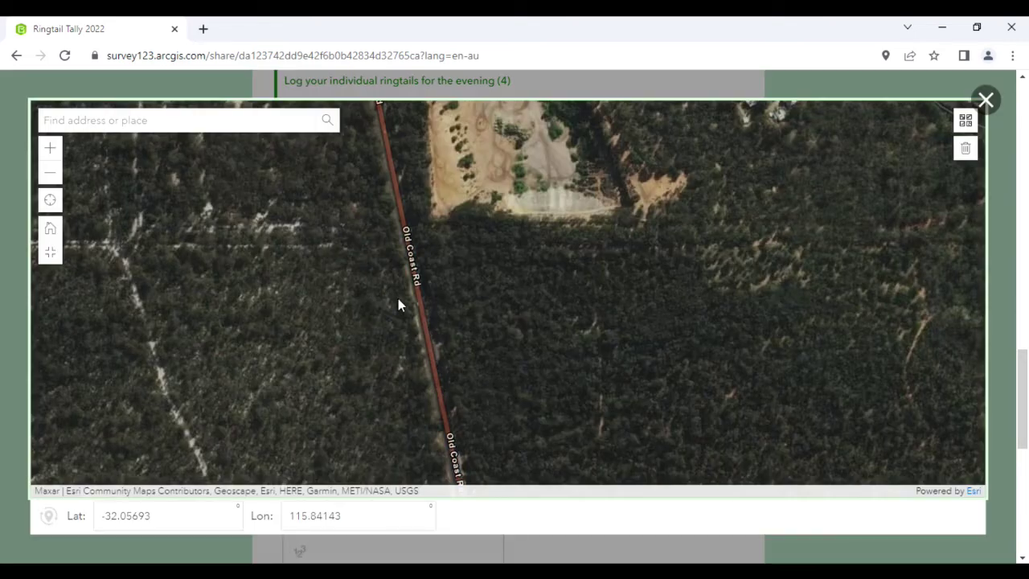
pyautogui.scroll(2, 405, 320)
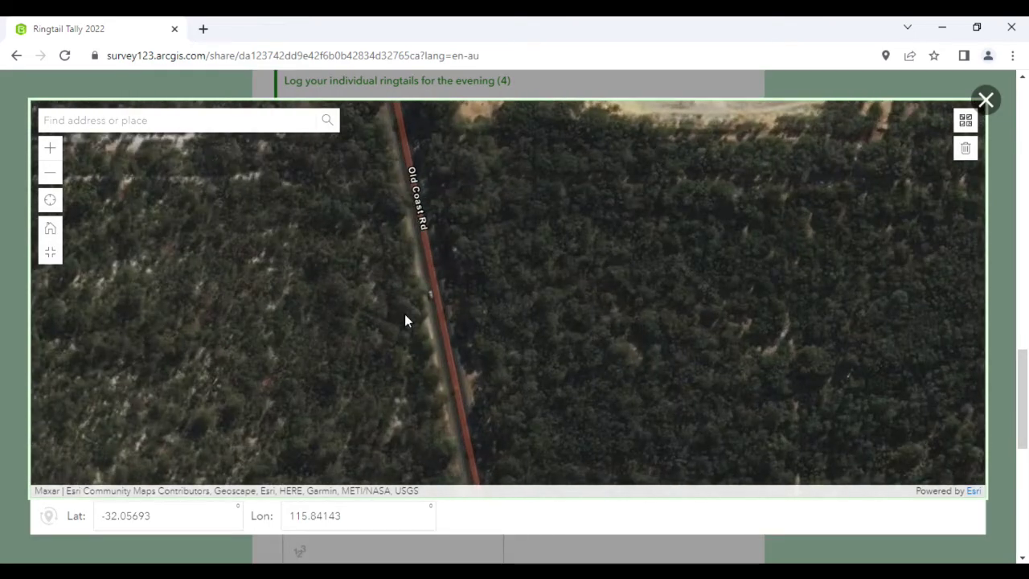
pyautogui.click(407, 316)
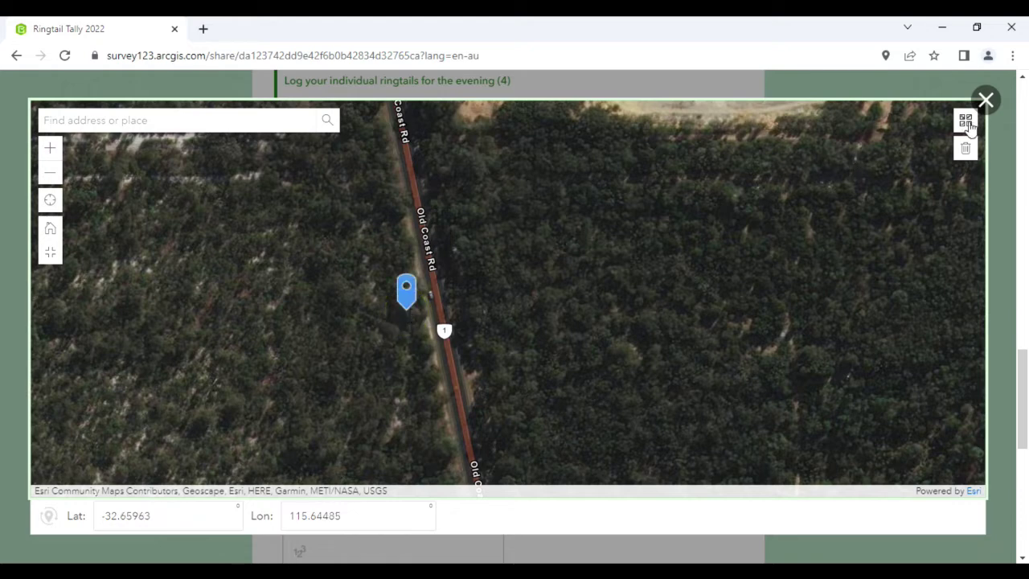
pyautogui.click(985, 101)
# Give the fourth ringtail the note 'Backrider', then go back to the first record
pyautogui.click(496, 501)
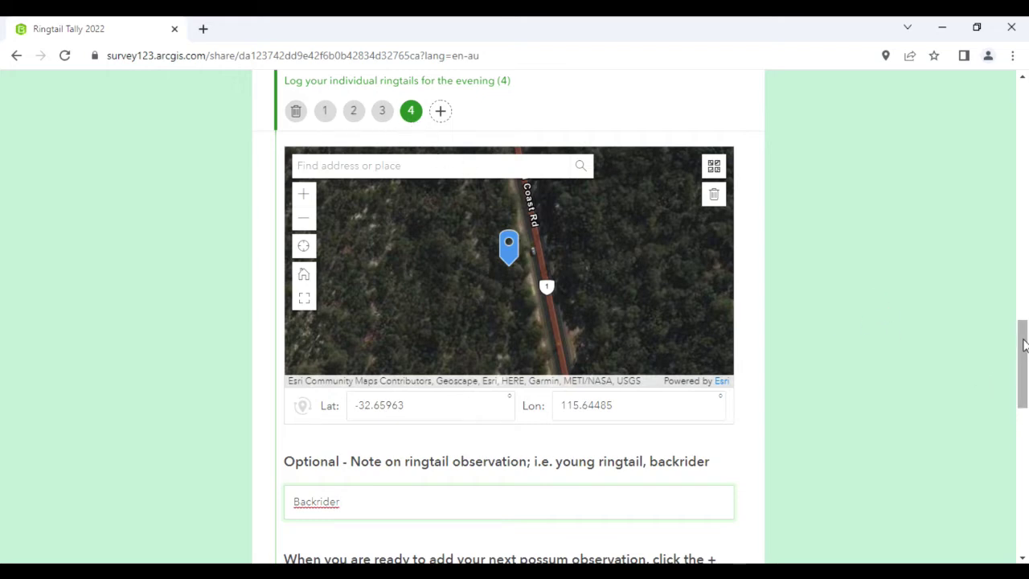
pyautogui.moveTo(1023, 346); pyautogui.dragTo(1013, 407)
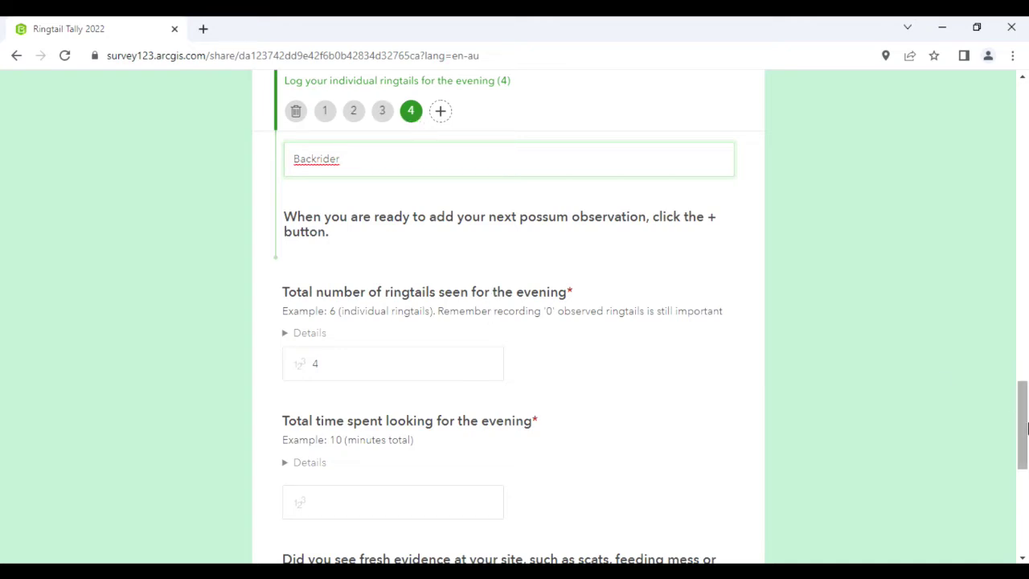
pyautogui.moveTo(1024, 422); pyautogui.dragTo(1021, 350)
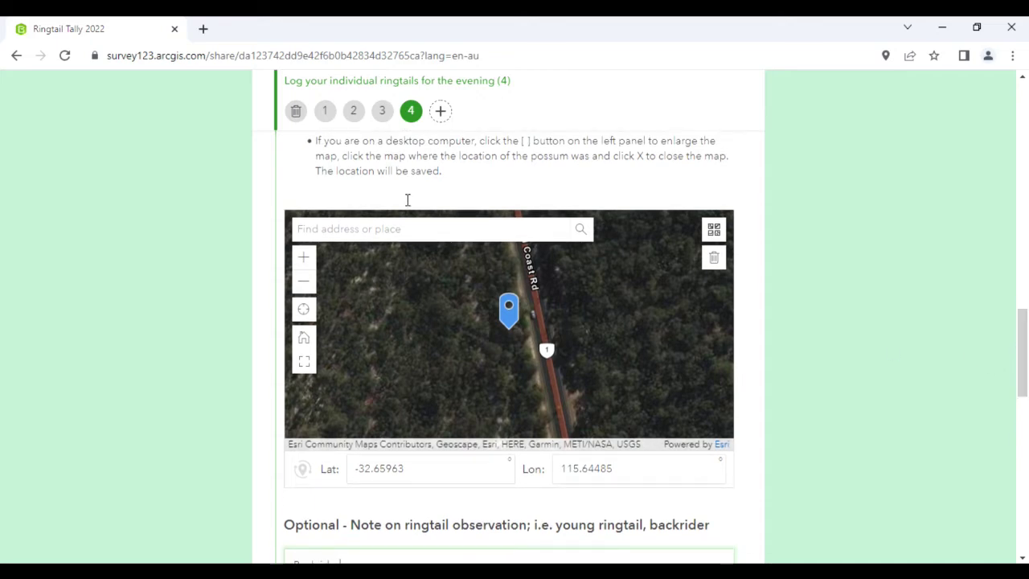
pyautogui.click(326, 112)
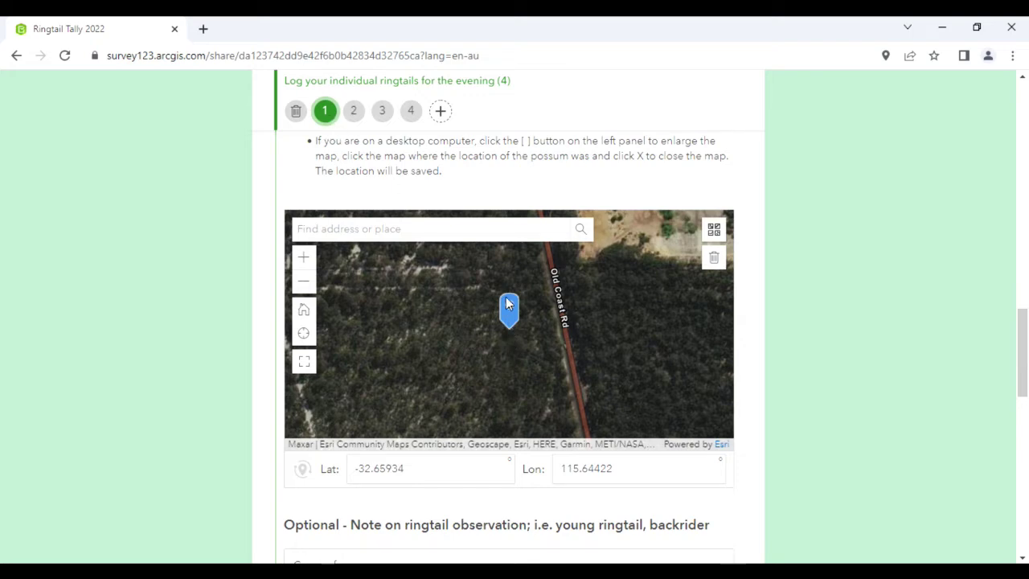
pyautogui.scroll(-1, 1021, 338)
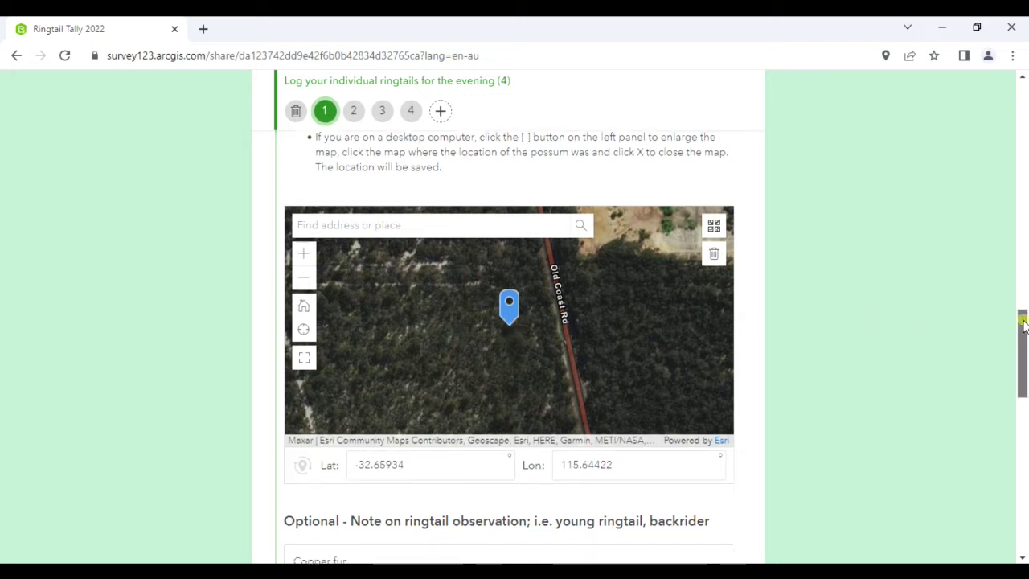
pyautogui.click(353, 113)
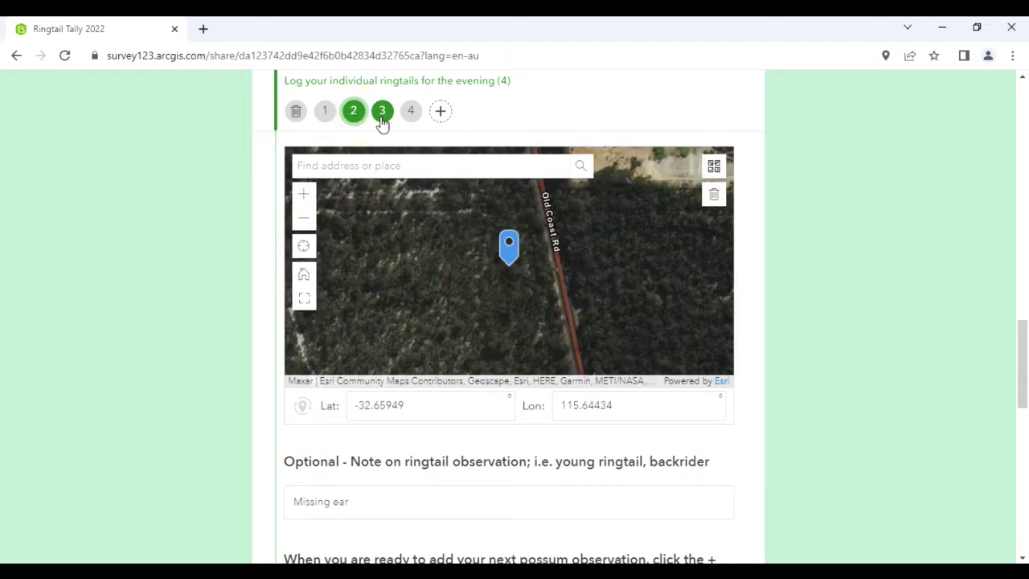
pyautogui.click(382, 117)
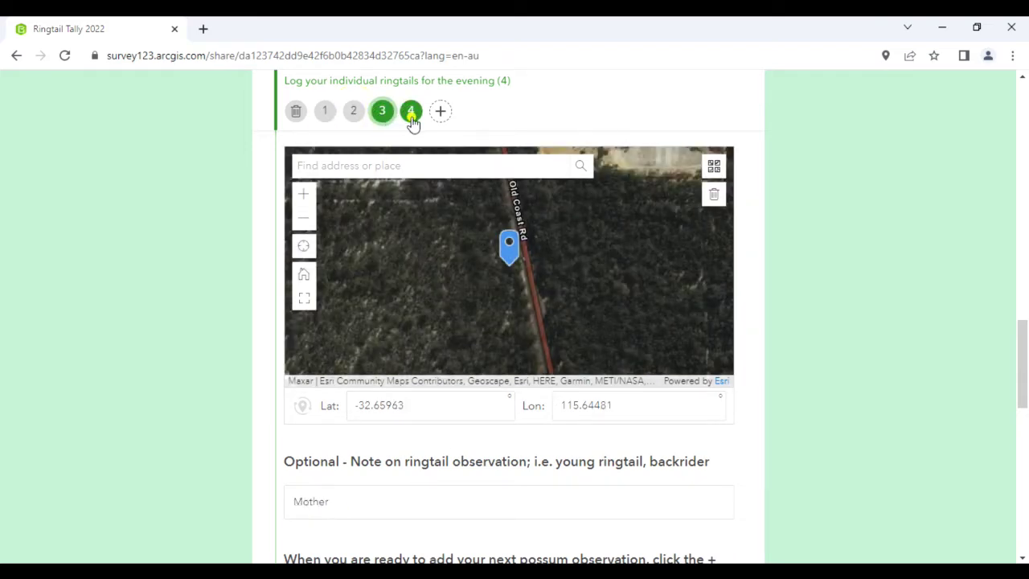
pyautogui.click(408, 117)
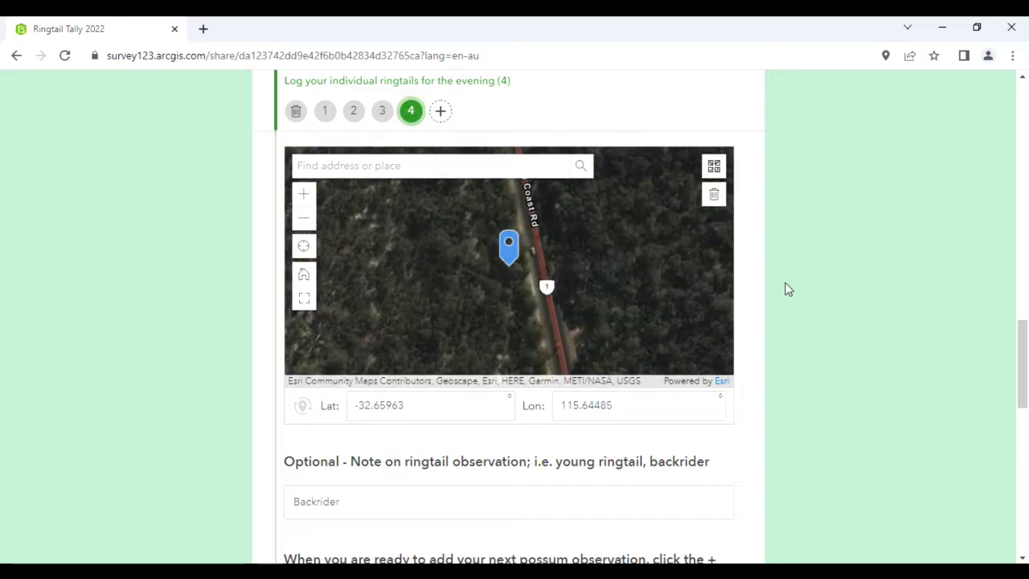
pyautogui.moveTo(1024, 338); pyautogui.dragTo(1015, 378)
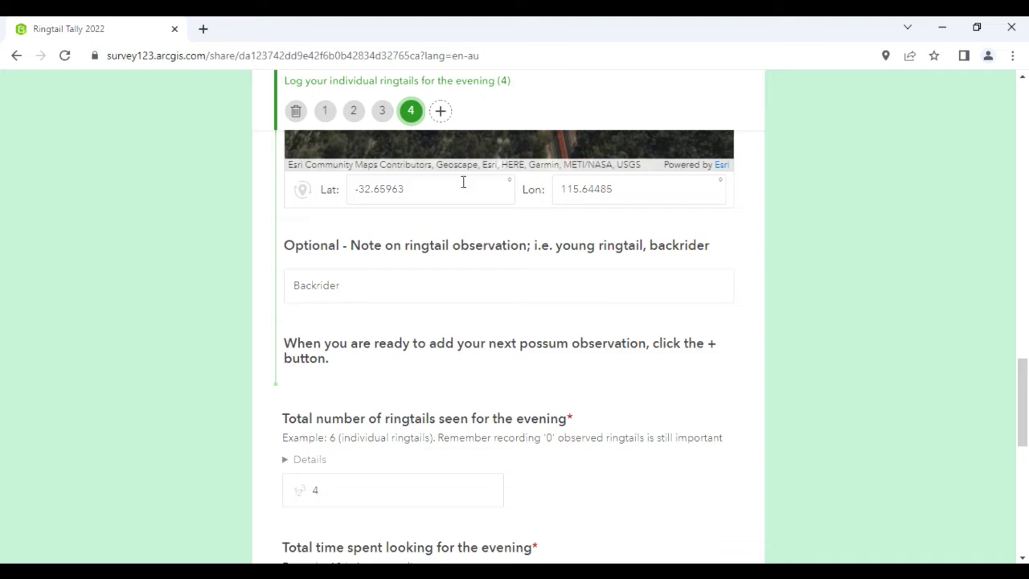
# Enter 15 minutes of total search time and answer Yes to fresh evidence at the site
pyautogui.scroll(3, 1020, 362)
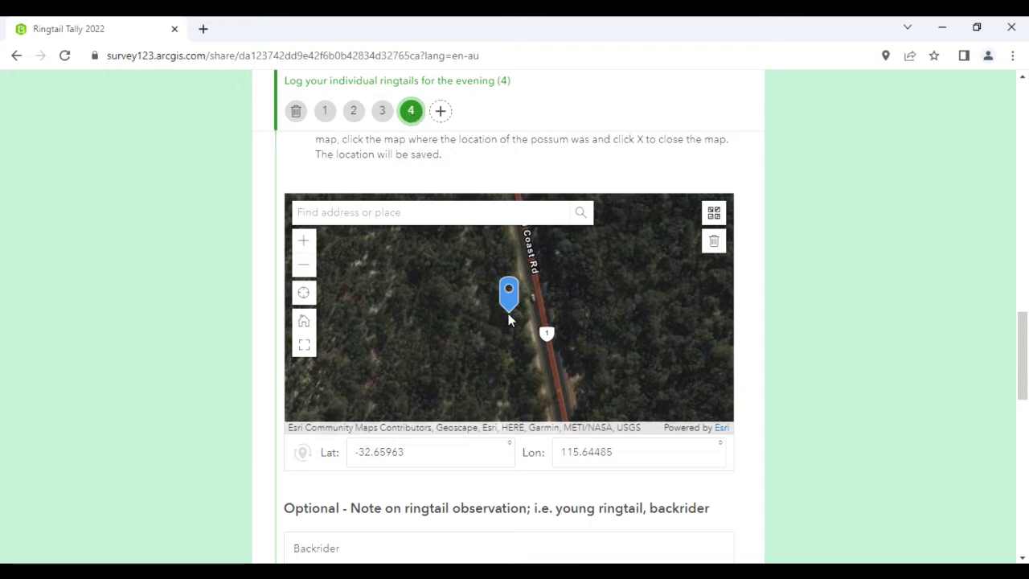
pyautogui.moveTo(1023, 341); pyautogui.dragTo(1022, 444)
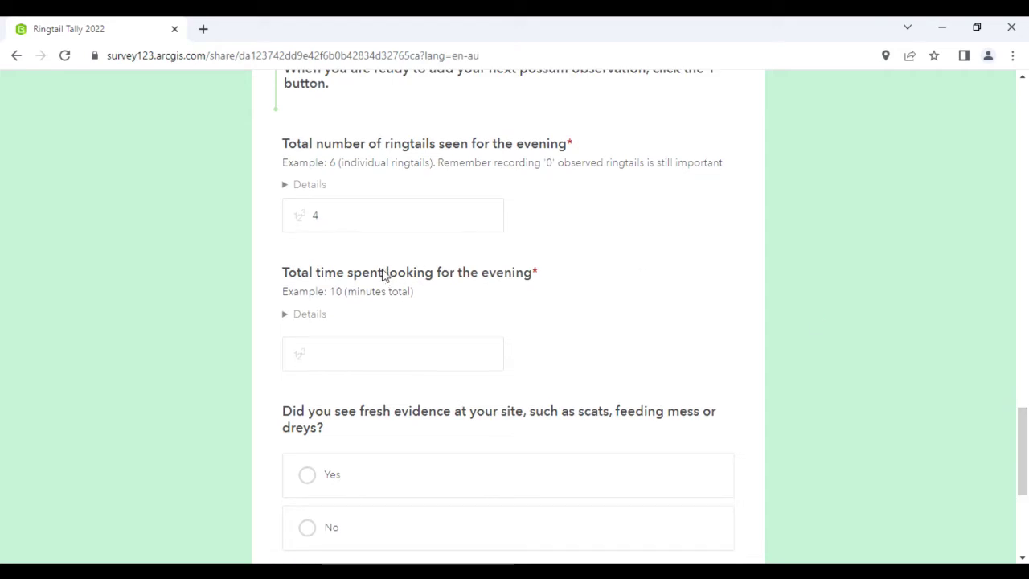
pyautogui.click(345, 352)
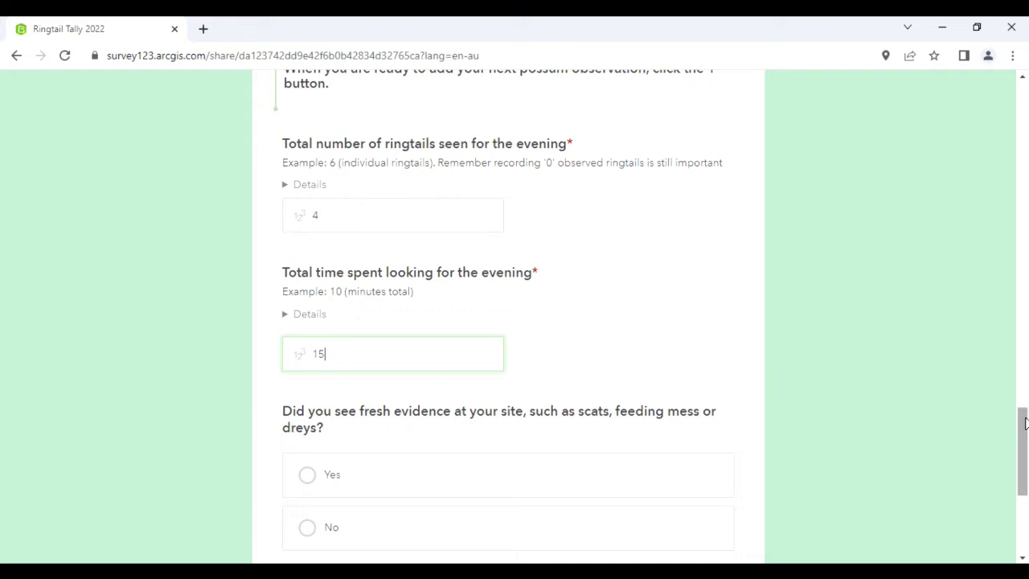
pyautogui.moveTo(1022, 420); pyautogui.dragTo(1021, 456)
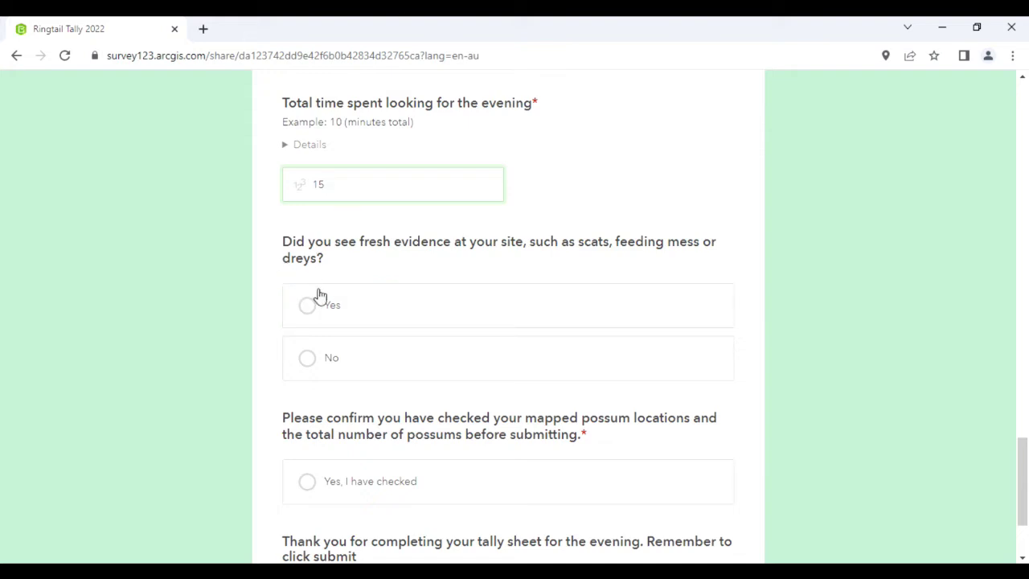
pyautogui.click(356, 313)
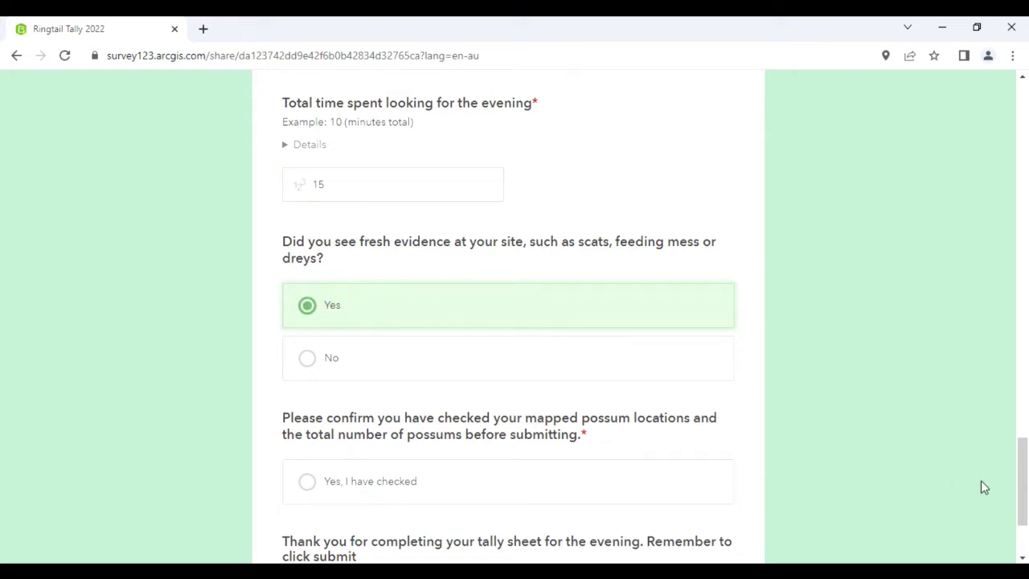
pyautogui.moveTo(1023, 454); pyautogui.dragTo(1024, 478)
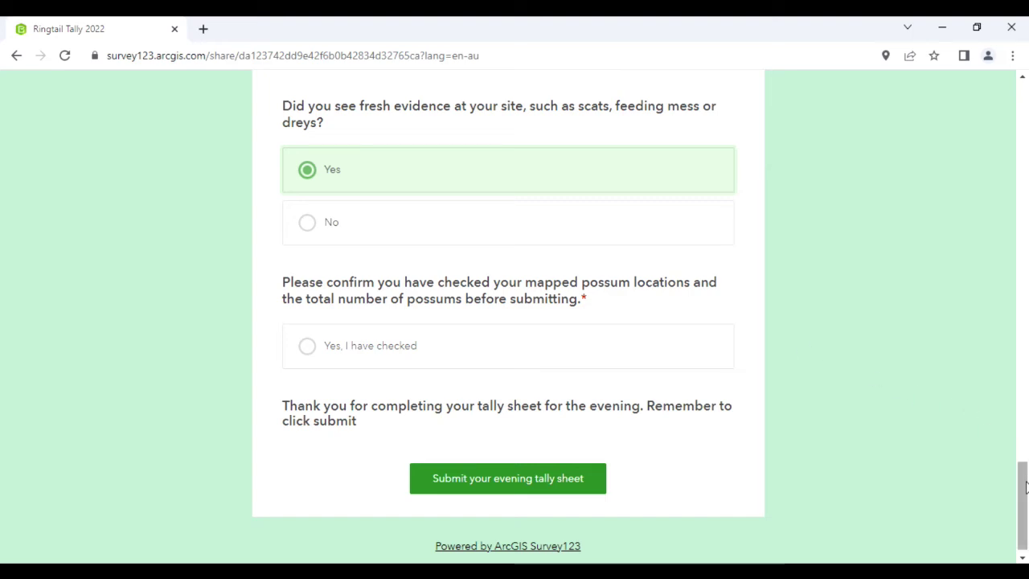
pyautogui.moveTo(1022, 486); pyautogui.dragTo(1015, 336)
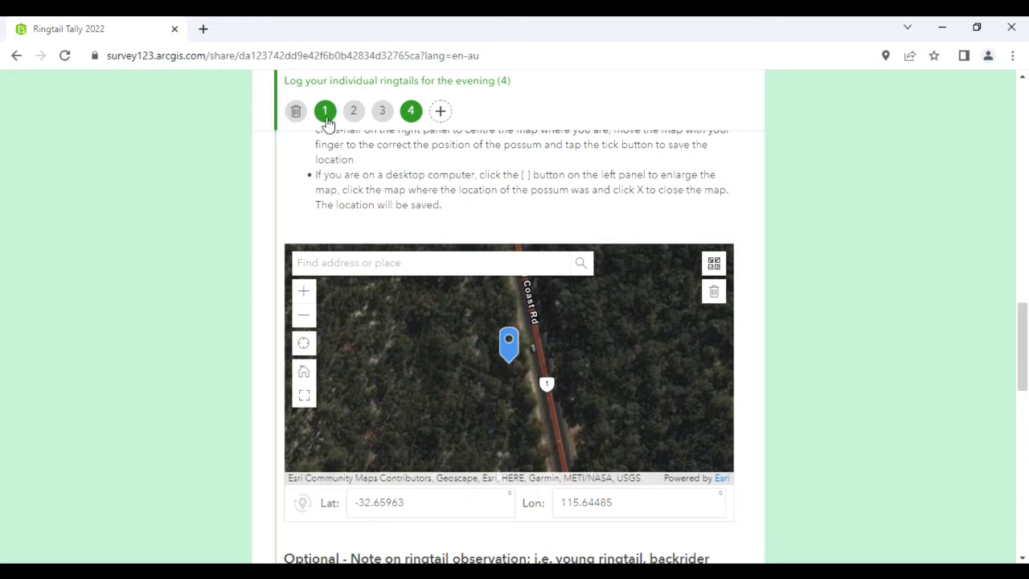
pyautogui.click(326, 116)
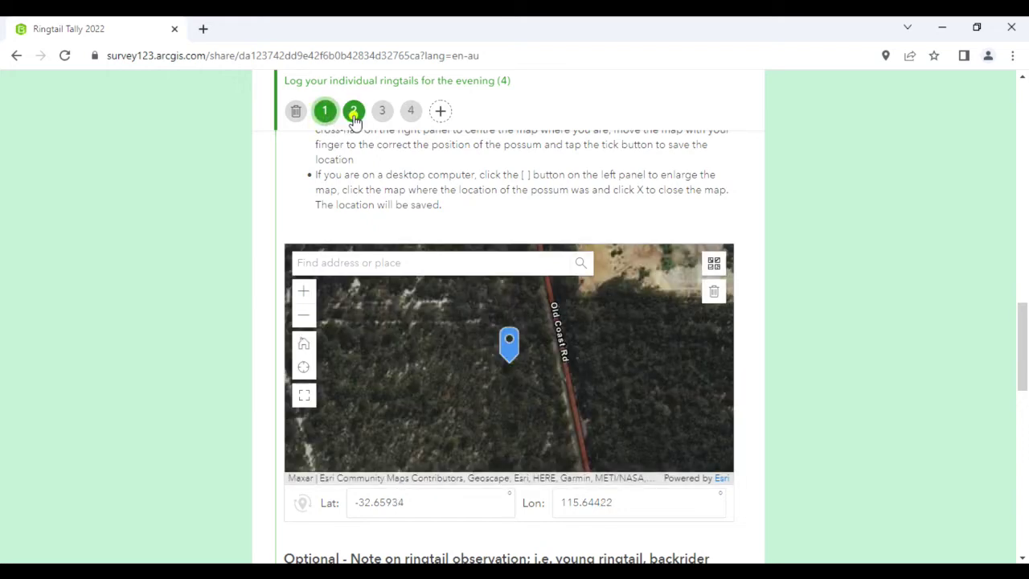
pyautogui.click(354, 116)
pyautogui.click(382, 117)
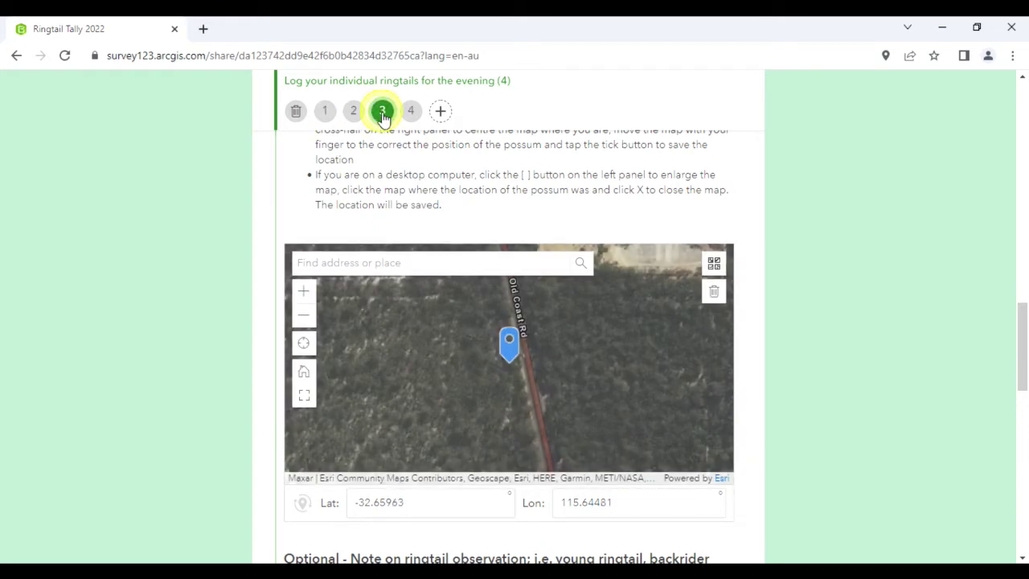
pyautogui.click(411, 116)
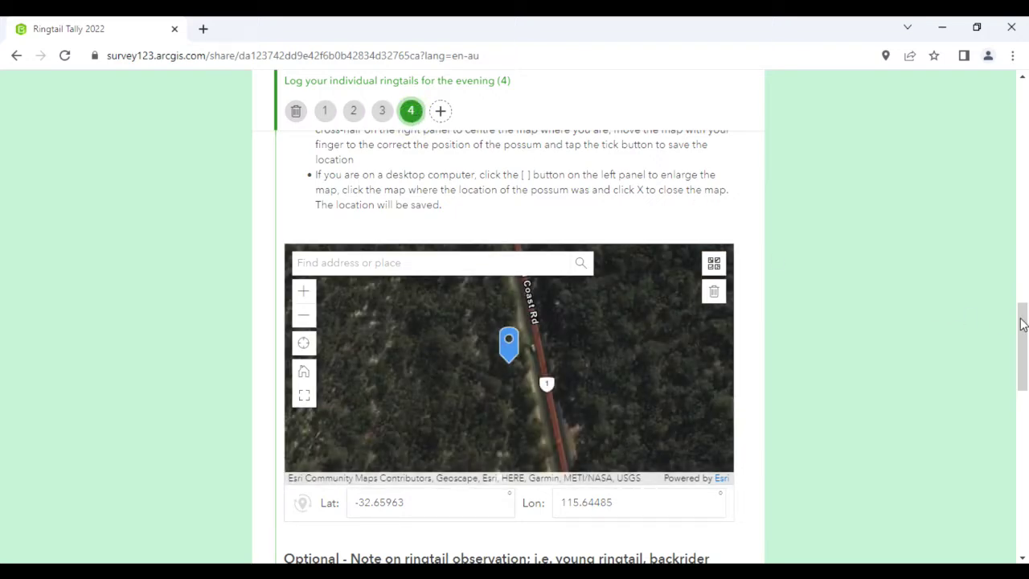
pyautogui.moveTo(1014, 323); pyautogui.dragTo(1021, 367)
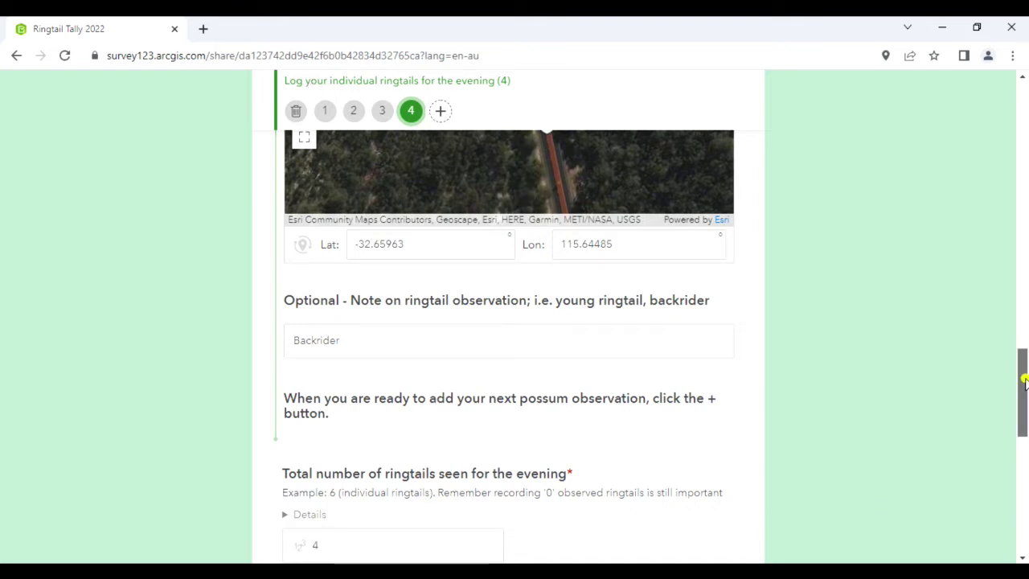
pyautogui.moveTo(1024, 383); pyautogui.dragTo(1024, 394)
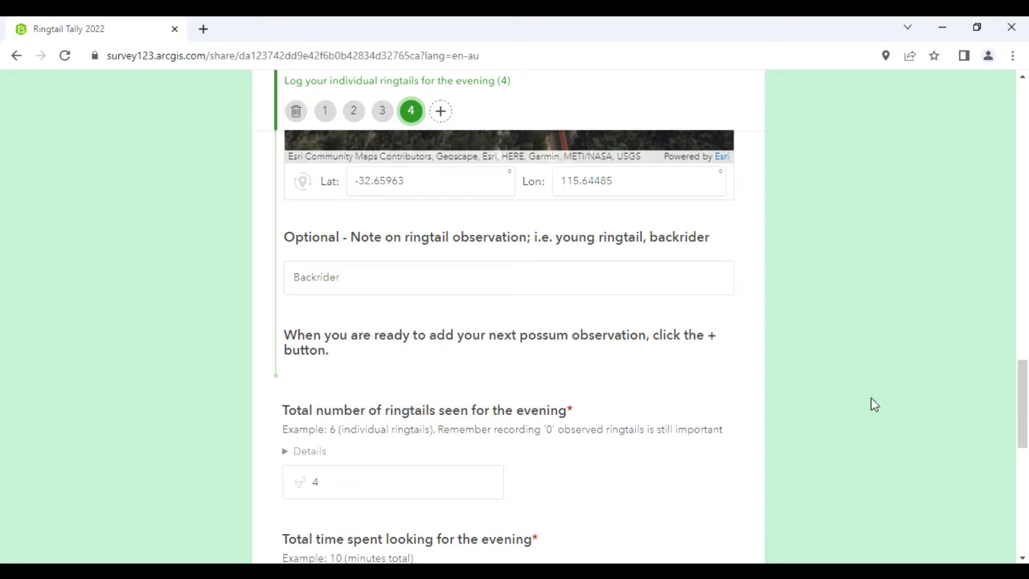
# Confirm 'Yes, I have checked' the mapped locations and submit the evening tally sheet
pyautogui.moveTo(1023, 378); pyautogui.dragTo(1014, 487)
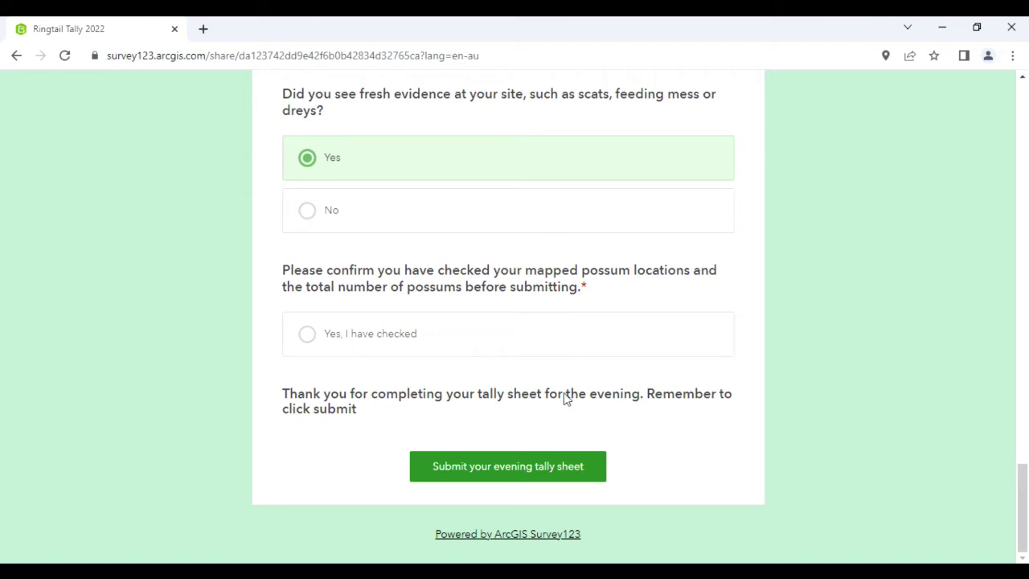
pyautogui.click(381, 338)
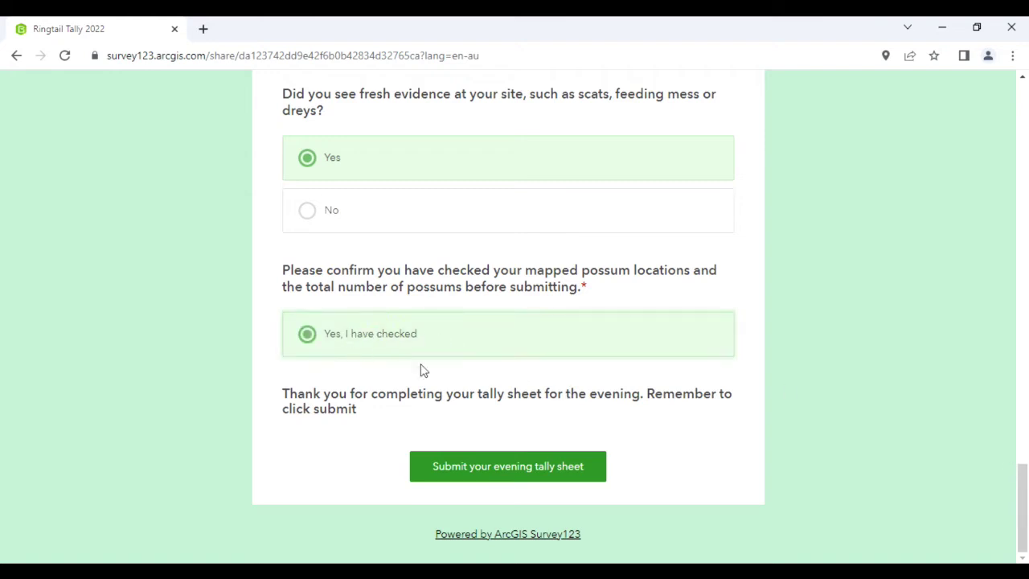
pyautogui.click(518, 473)
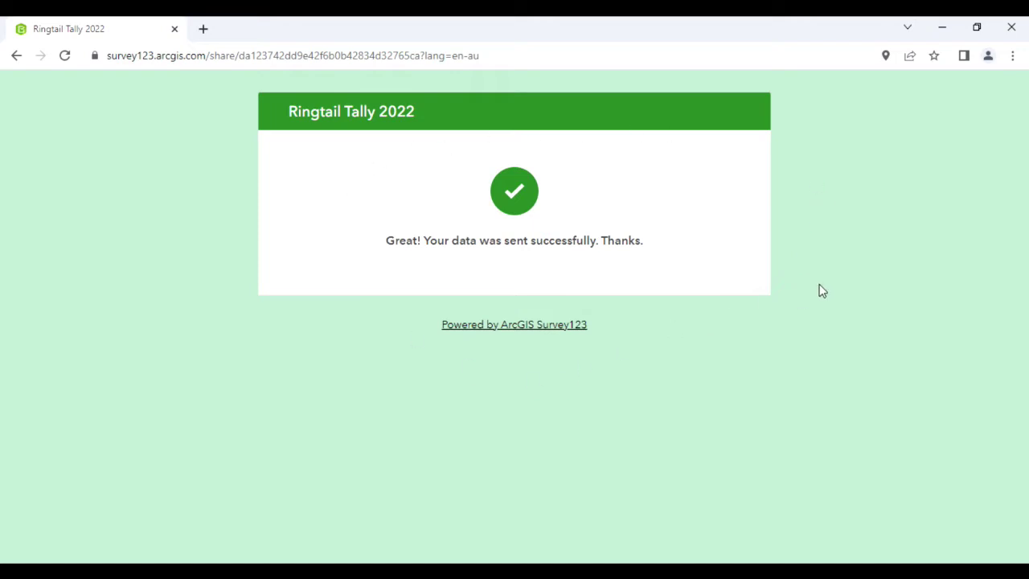
pyautogui.hotkey('alt', 'Tab')
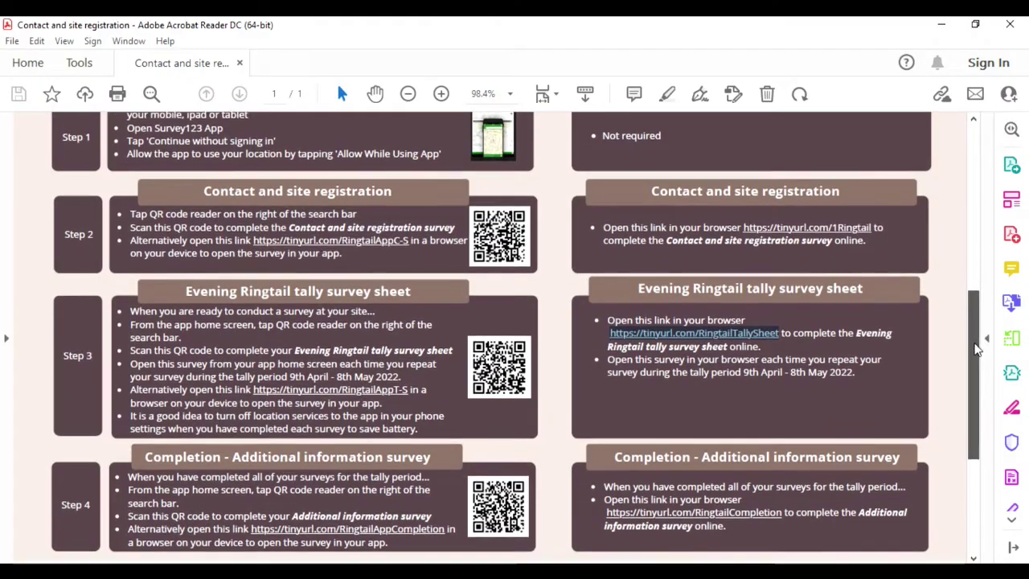
# Scroll the instructions PDF down to the Step 4 Ringtail Completion survey link
pyautogui.scroll(-3, 967, 404)
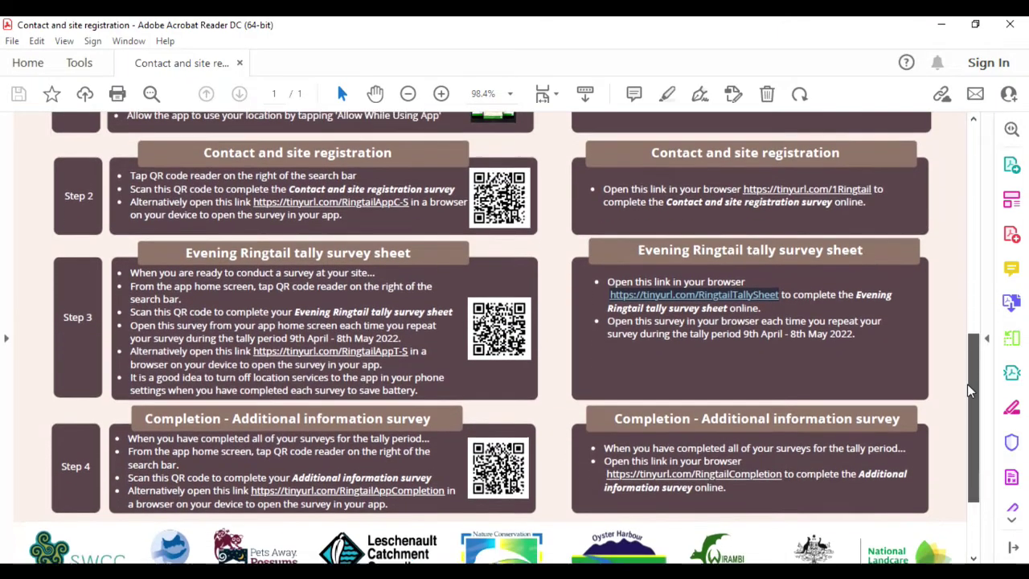
pyautogui.scroll(-1, 967, 404)
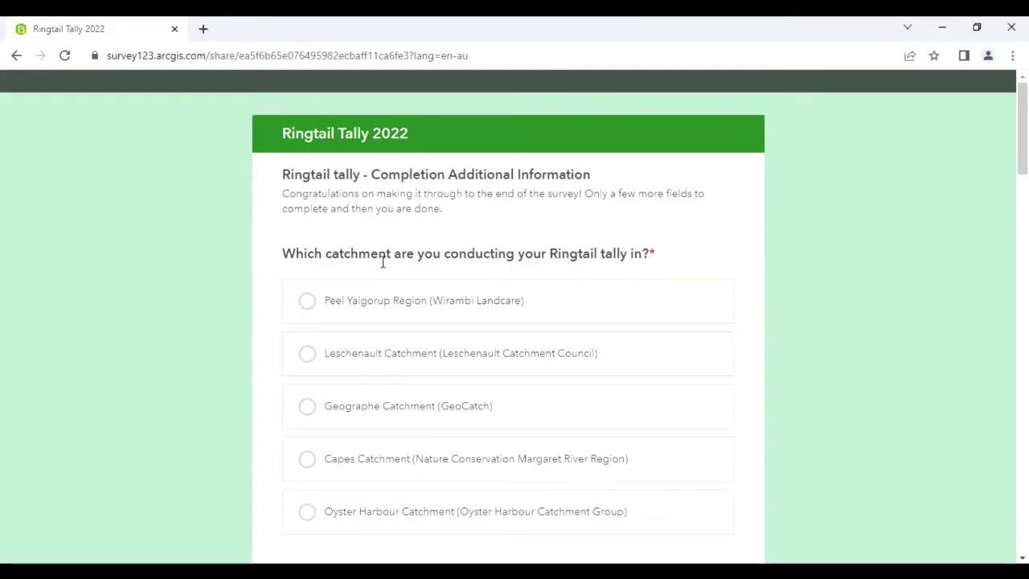
# Choose the Peel Yalgorup Region catchment and enter the lead observer's name, email and site address
pyautogui.moveTo(1023, 161); pyautogui.dragTo(1023, 183)
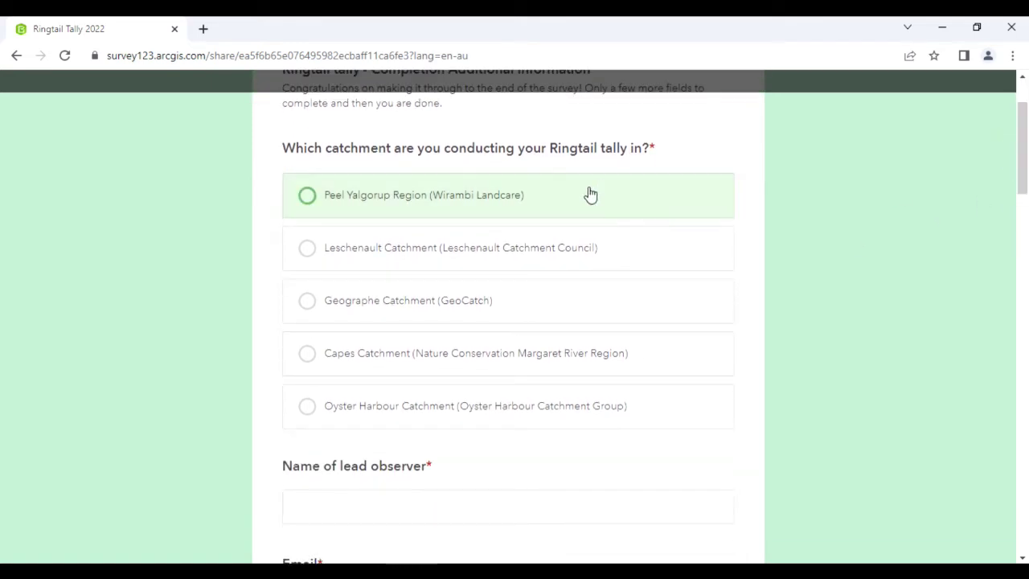
pyautogui.click(480, 200)
pyautogui.click(597, 504)
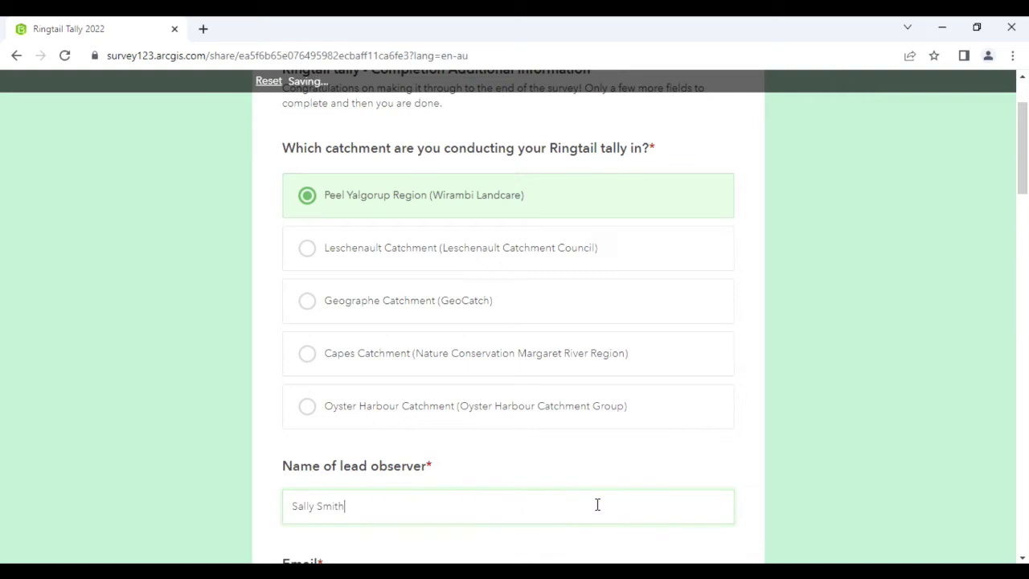
pyautogui.scroll(-4, 598, 504)
pyautogui.click(298, 273)
pyautogui.click(351, 412)
# Record 1 road kill and 1 cat death, bringing the dead-ringtail total to 2
pyautogui.moveTo(1024, 244); pyautogui.dragTo(1023, 299)
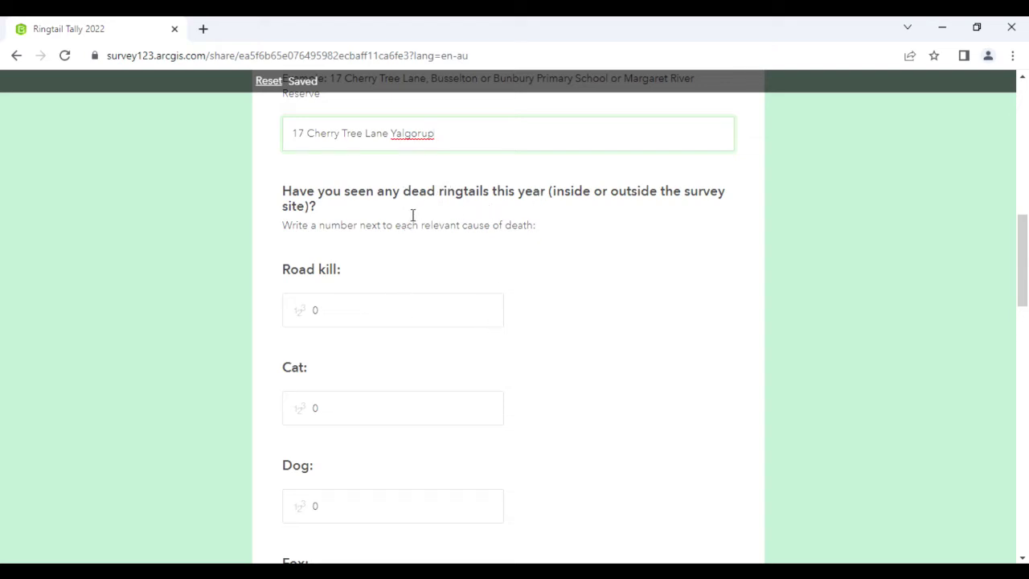
pyautogui.click(310, 311)
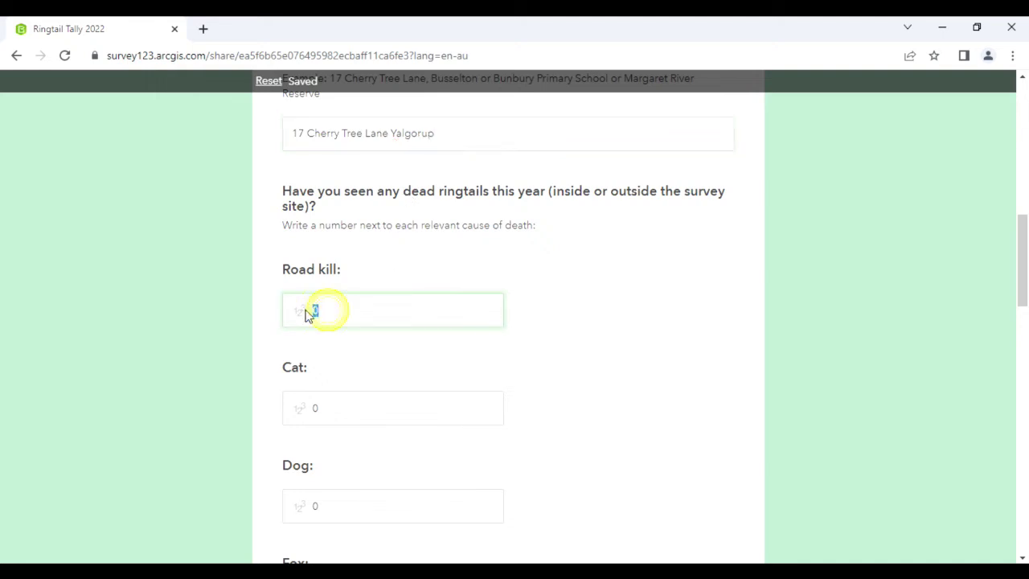
pyautogui.write('1')
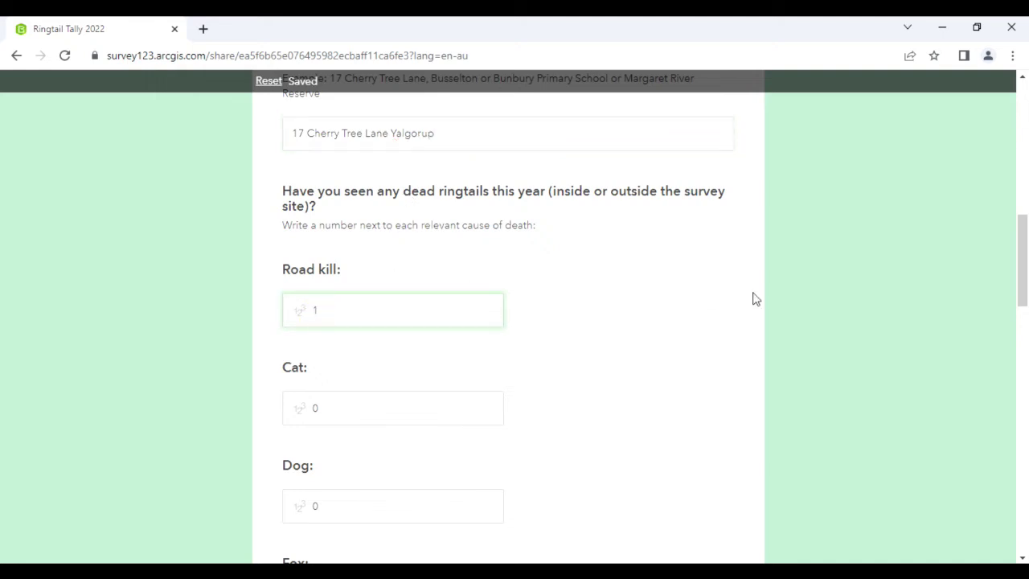
pyautogui.moveTo(1023, 291); pyautogui.dragTo(1017, 324)
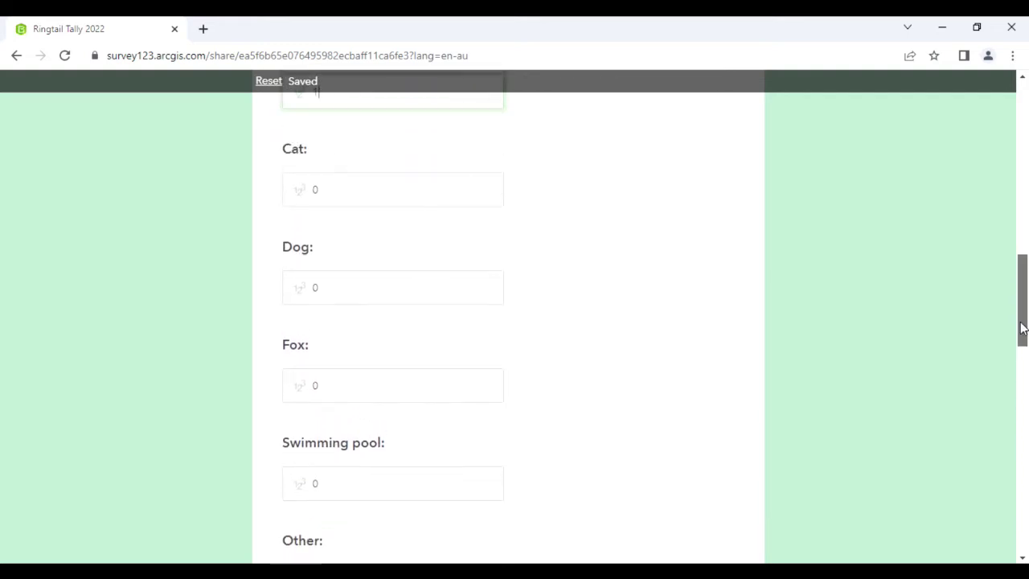
pyautogui.click(339, 185)
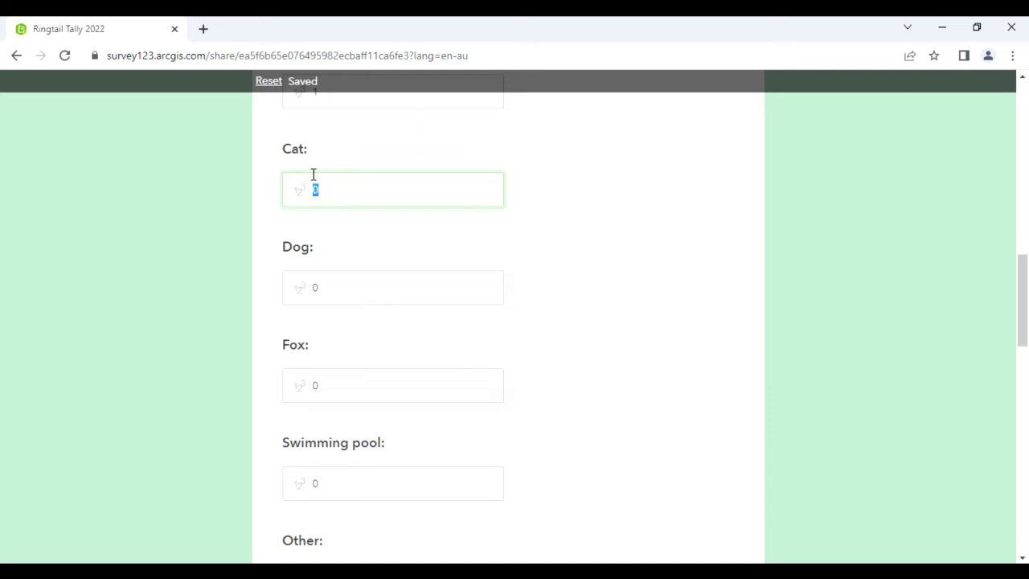
pyautogui.write('1')
pyautogui.moveTo(1024, 283); pyautogui.dragTo(1024, 361)
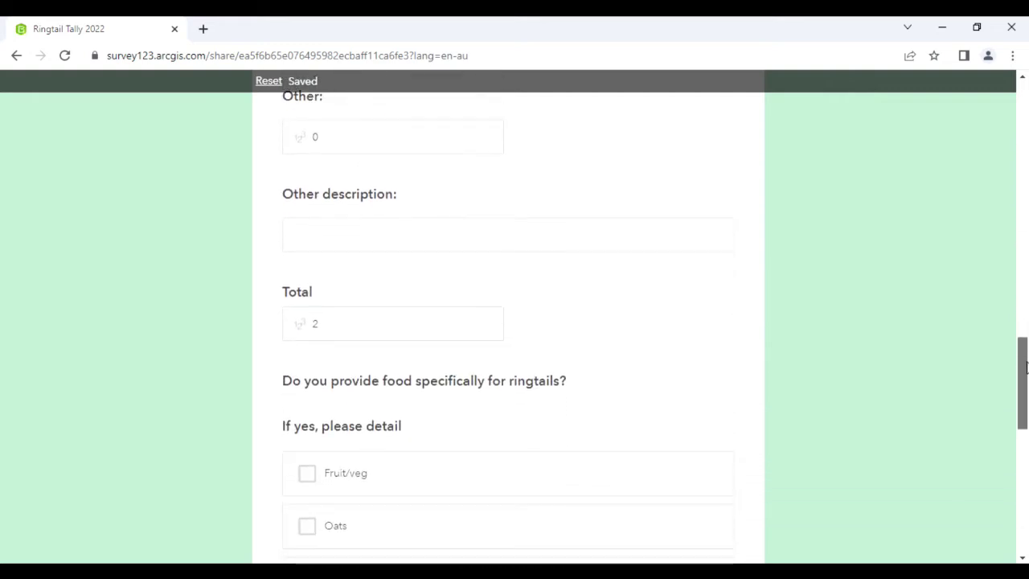